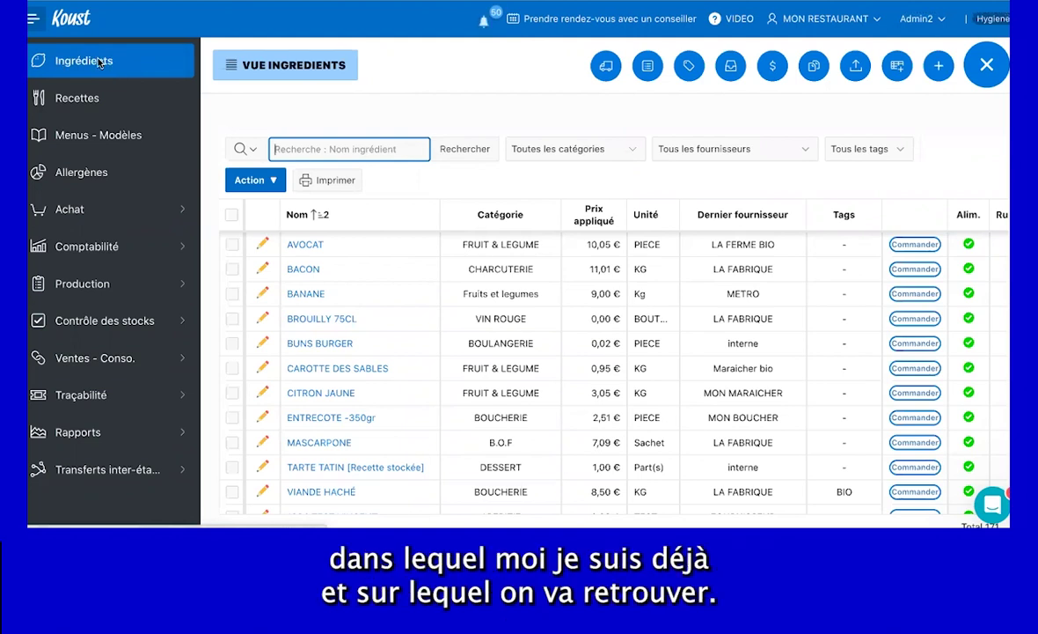
Start a new ingredient and name it "Coca cola".
left_click(985, 67)
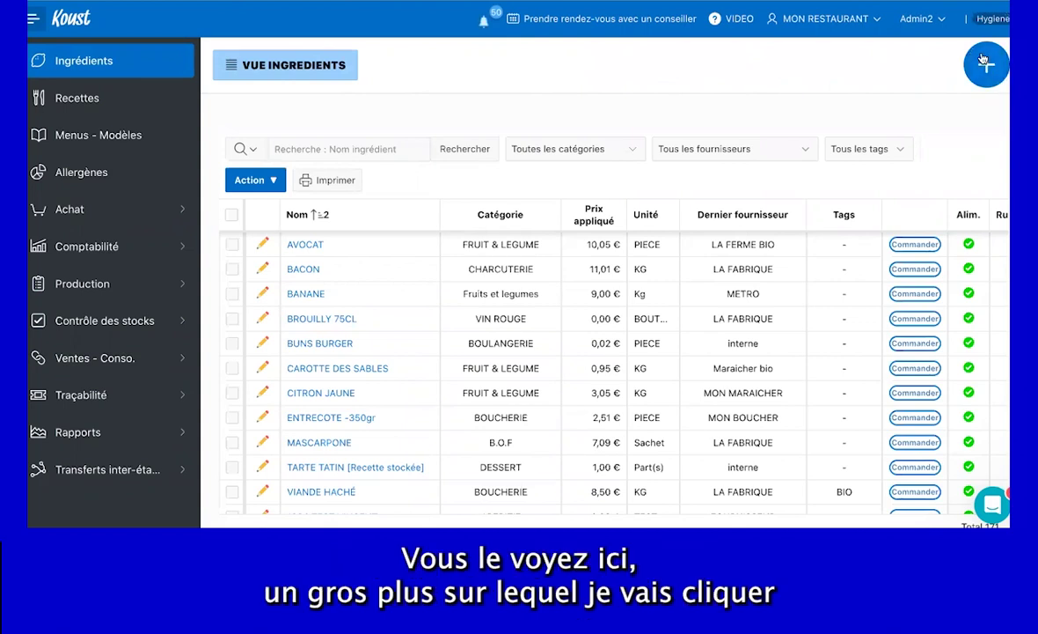
left_click(985, 69)
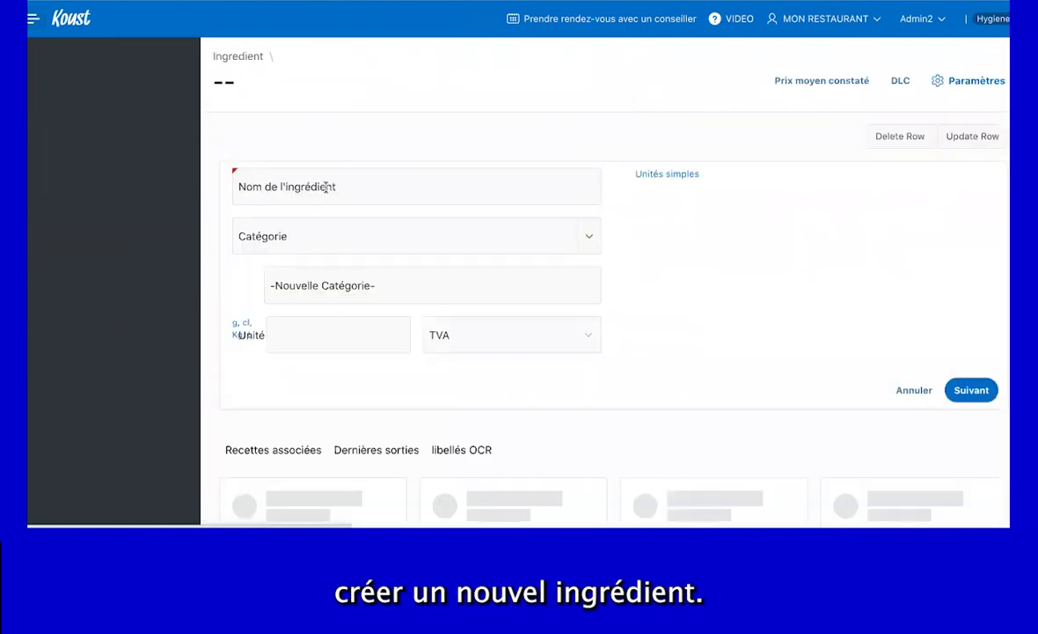
left_click(327, 150)
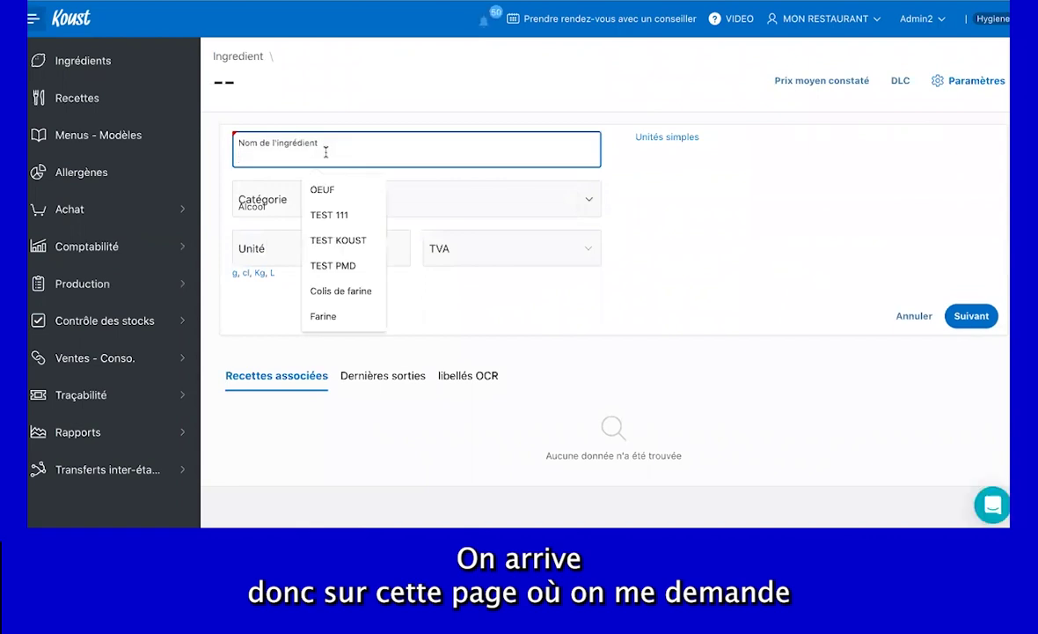
type("Coca cola")
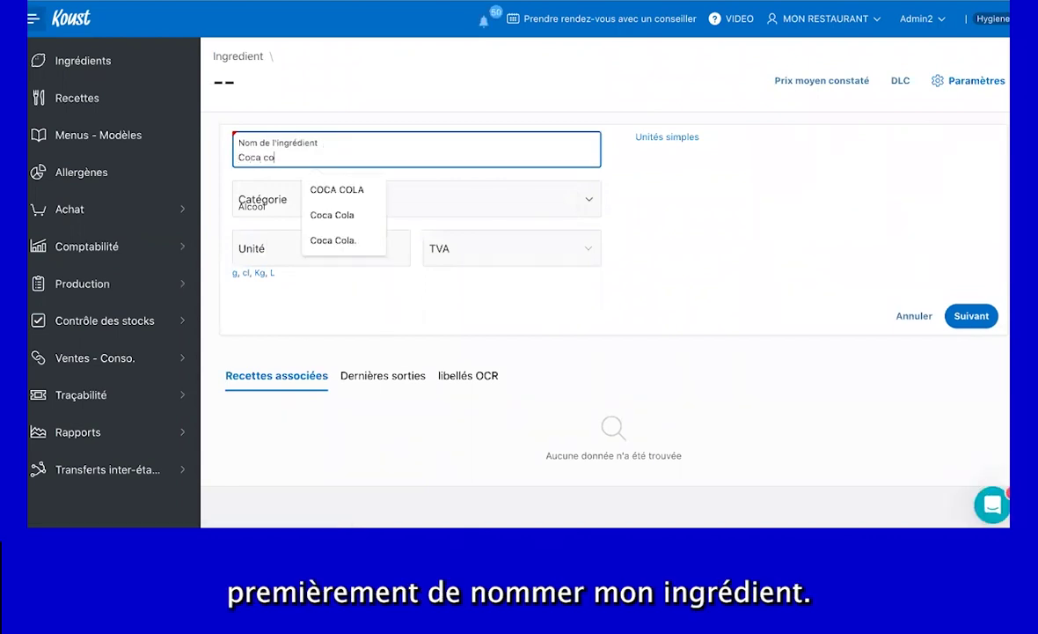
left_click(691, 192)
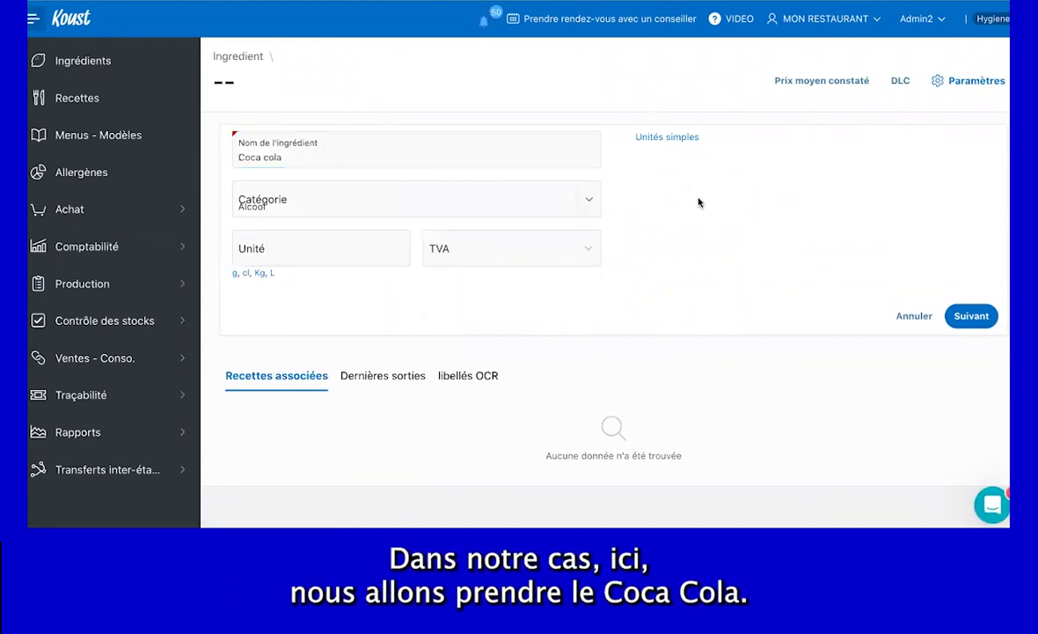
Assign the Coca cola ingredient to the Boisson category.
left_click(360, 201)
type("boisson")
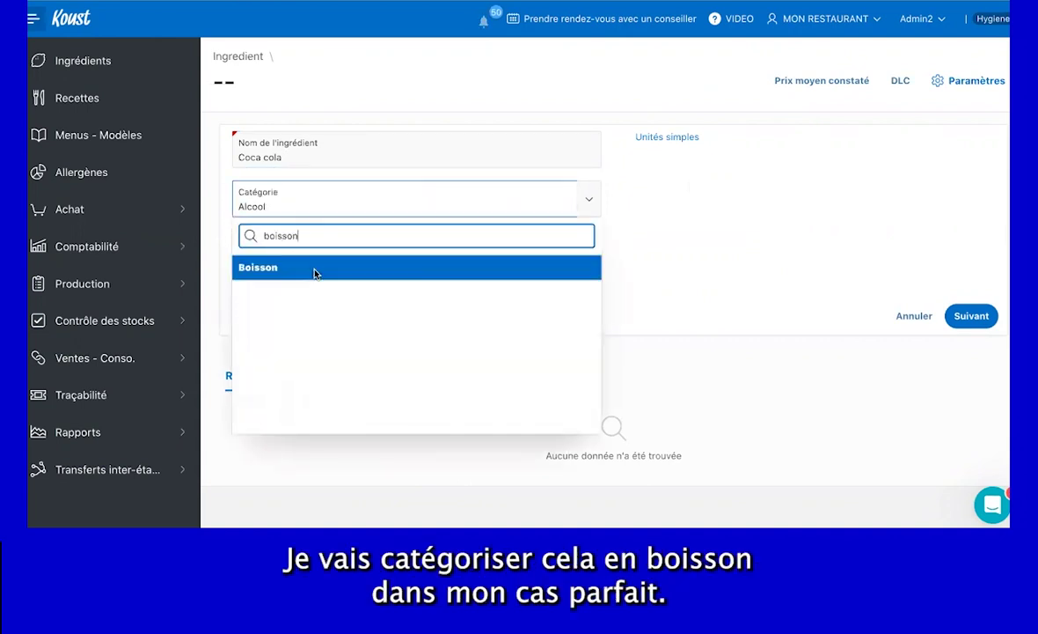
left_click(315, 274)
Set the ingredient's unit to Bouteille and its VAT rate to TVA 5,5%.
left_click(339, 248)
left_click(266, 336)
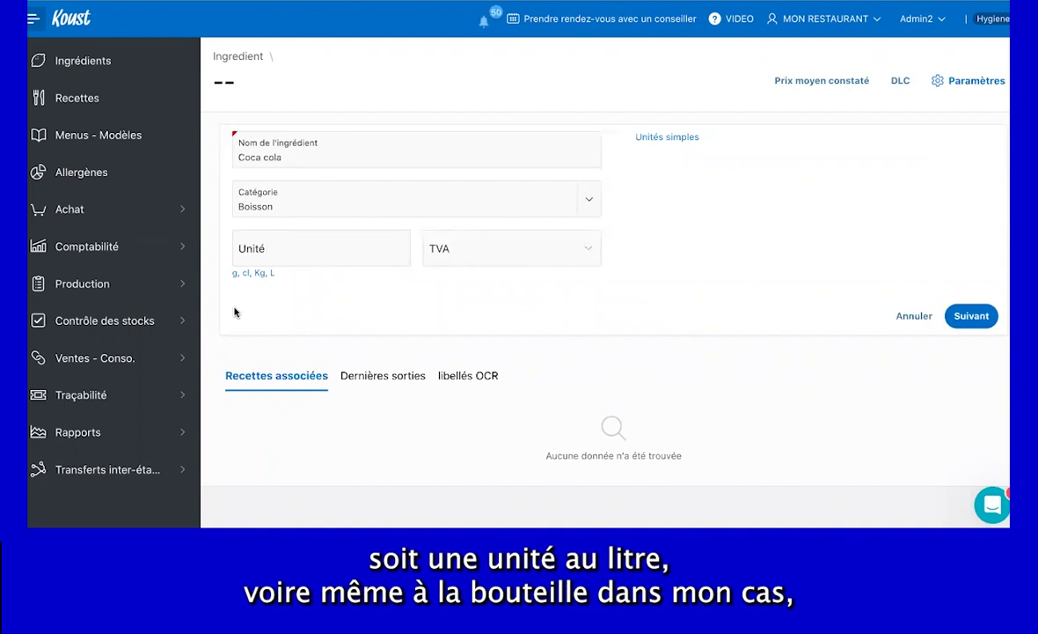
left_click(294, 243)
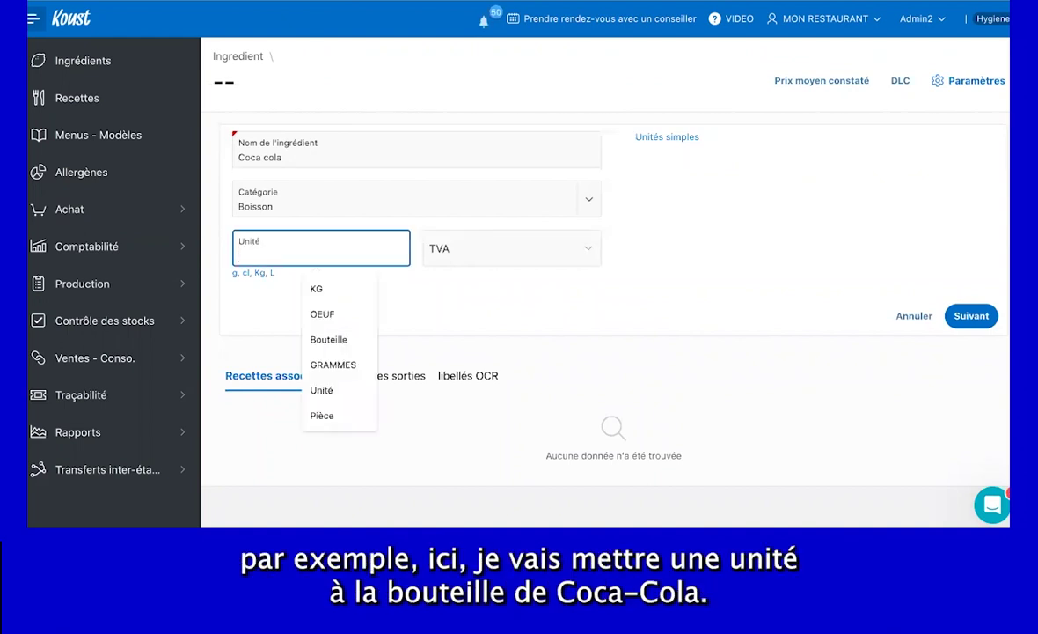
type("Bouteille")
left_click(554, 318)
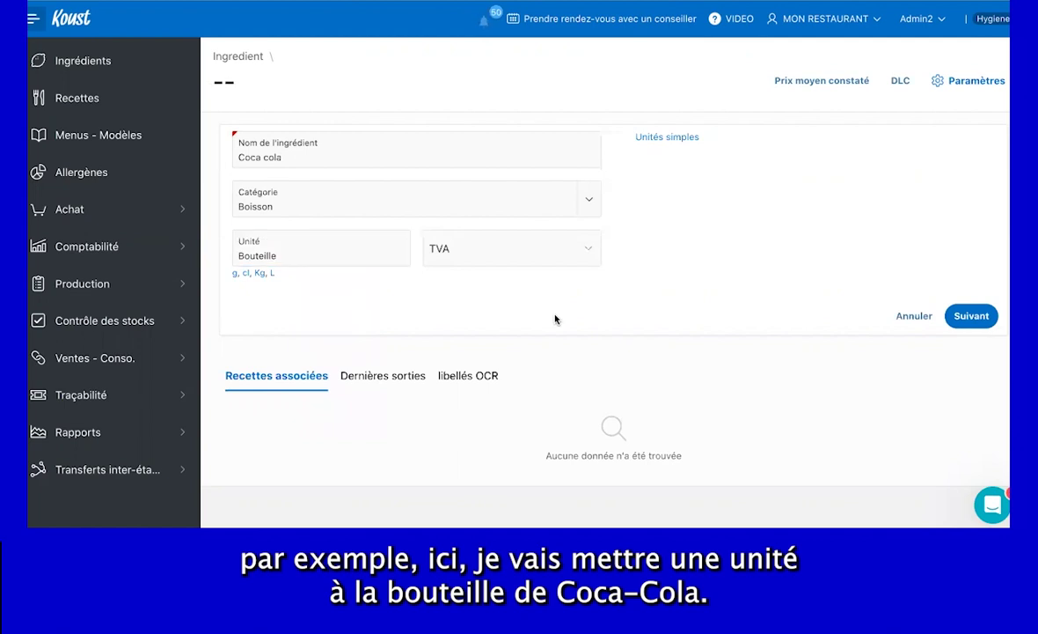
left_click(594, 256)
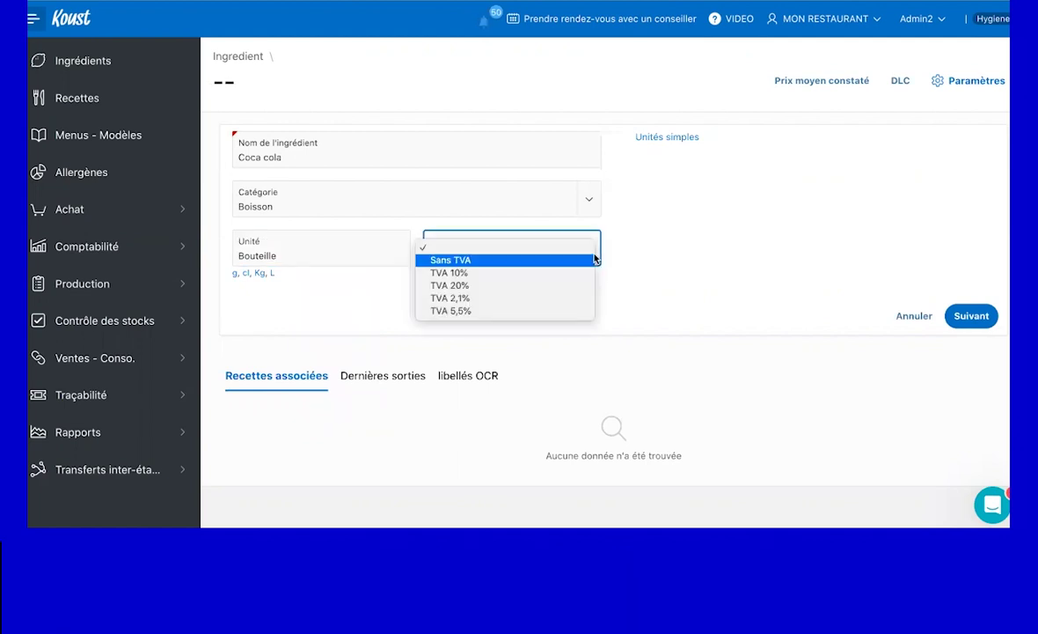
left_click(552, 310)
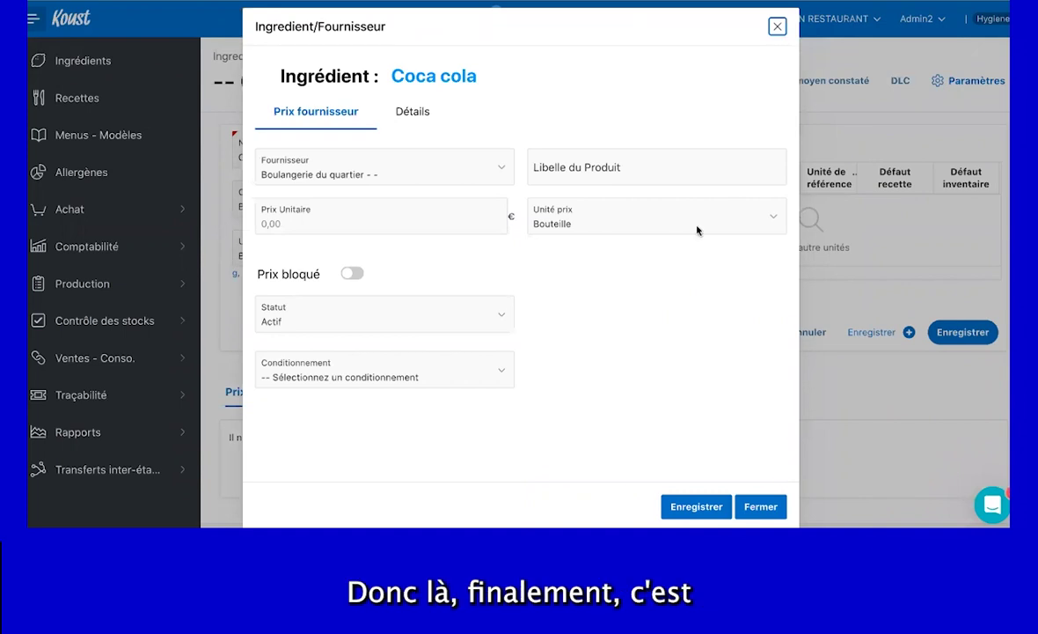
Choose METRO as the supplier for Coca cola and enter "Coca cola Zero" as the product label.
left_click(469, 161)
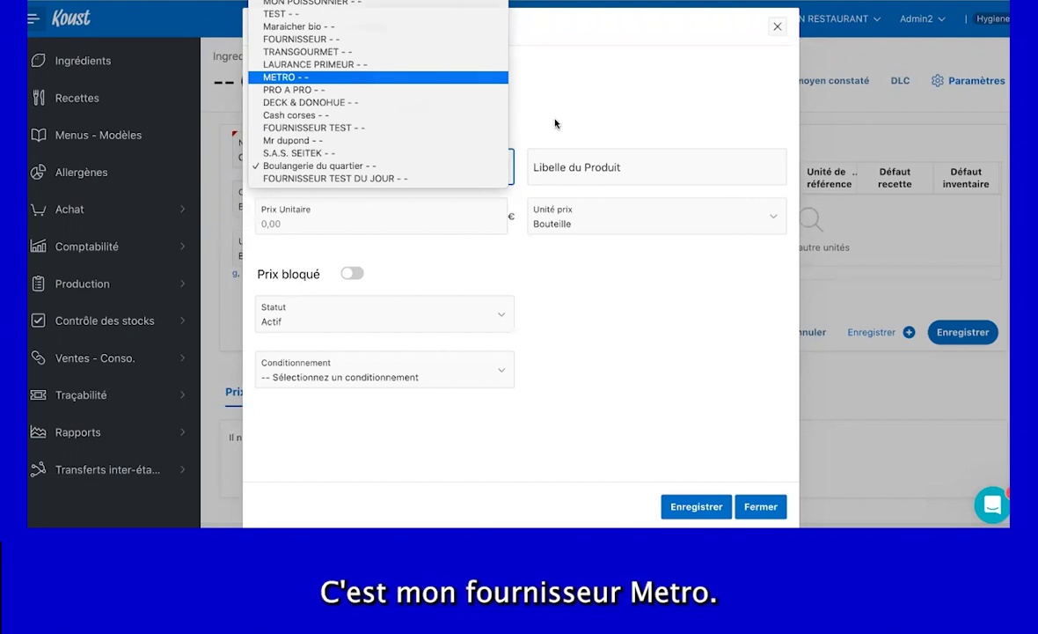
key("Return")
left_click(578, 173)
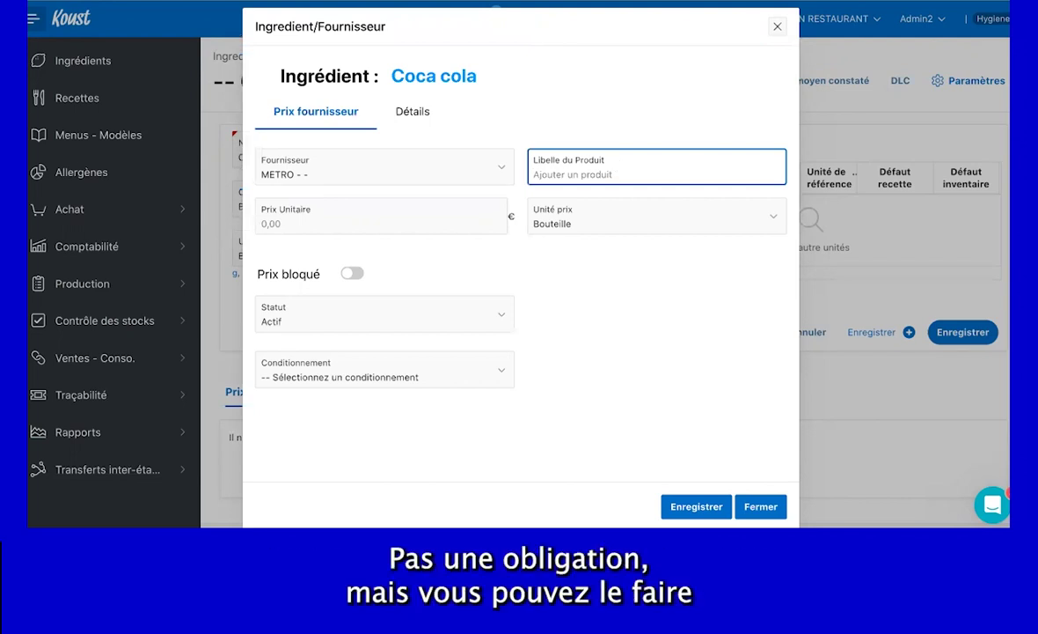
type("Coca")
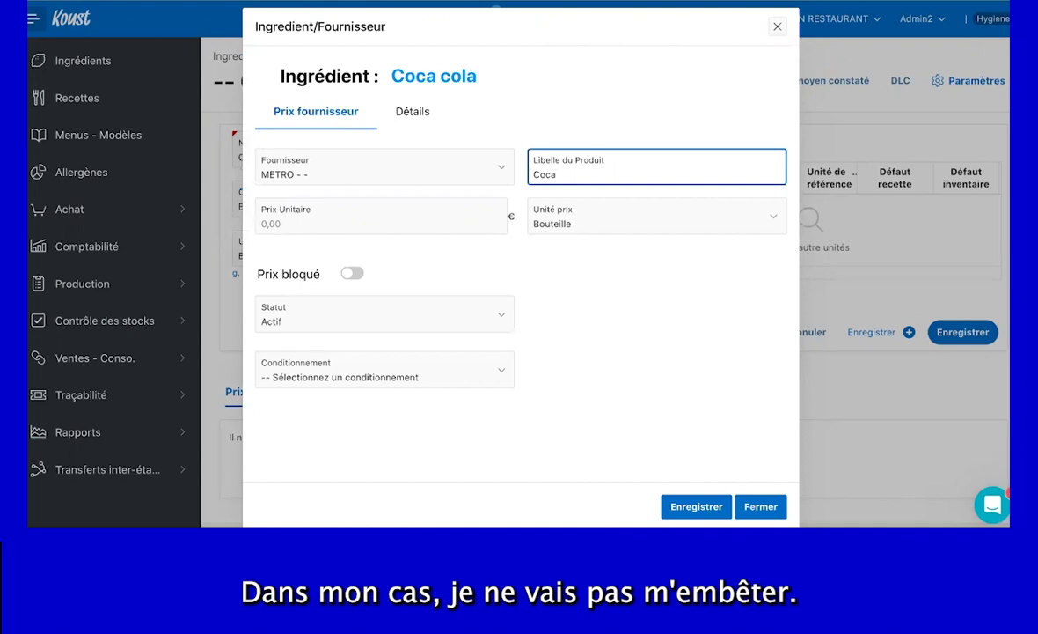
type(" cola Zero")
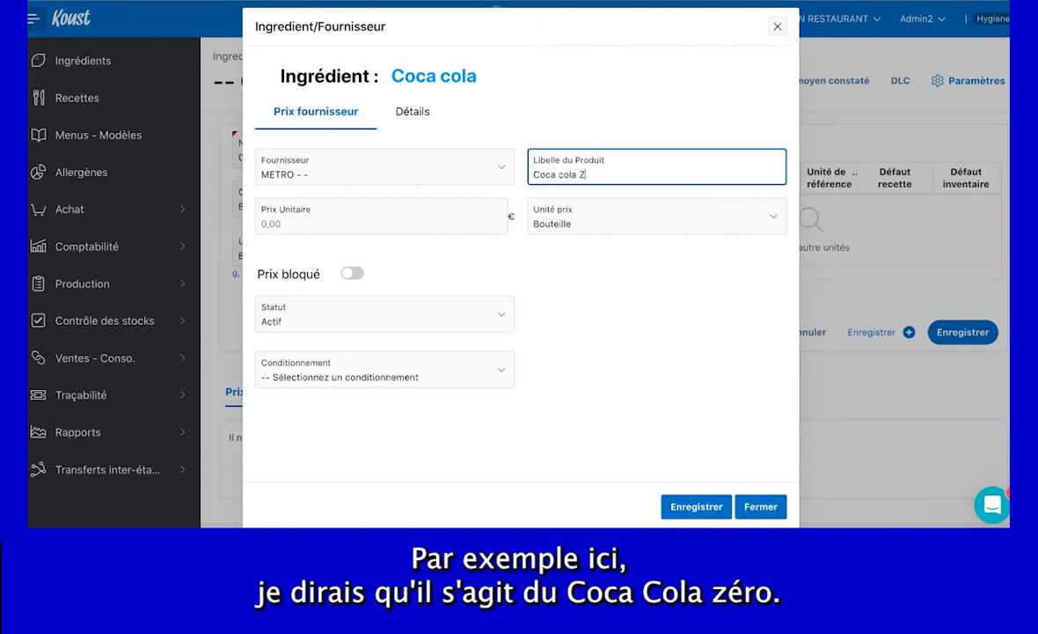
left_click(678, 285)
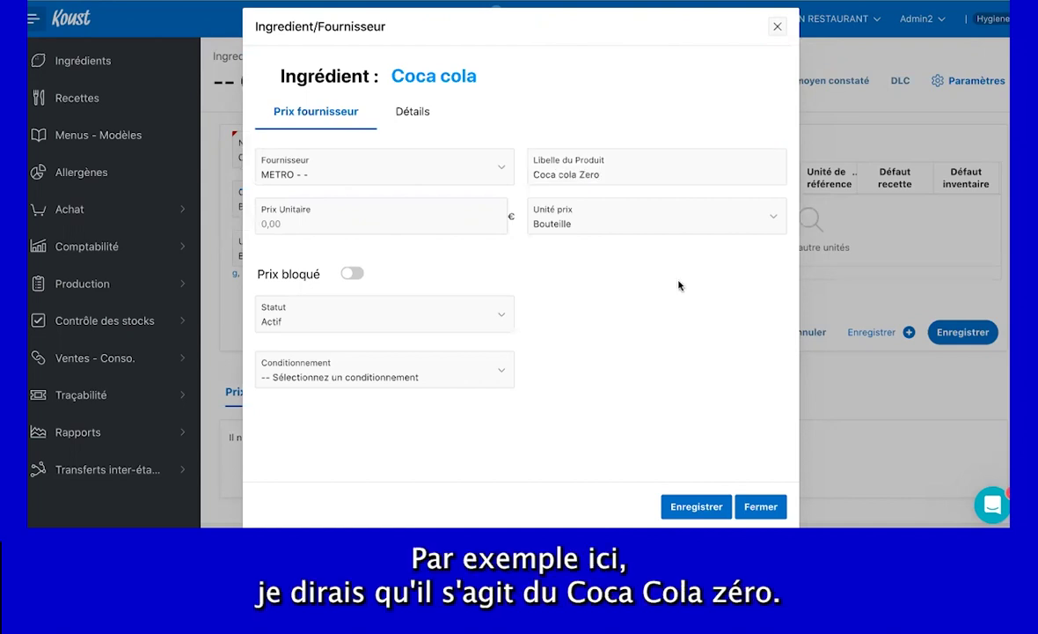
Create a new price unit named "Pack de 24 Bouteilles" with a quantity of 24 and Bouteille as the reference unit.
left_click(320, 218)
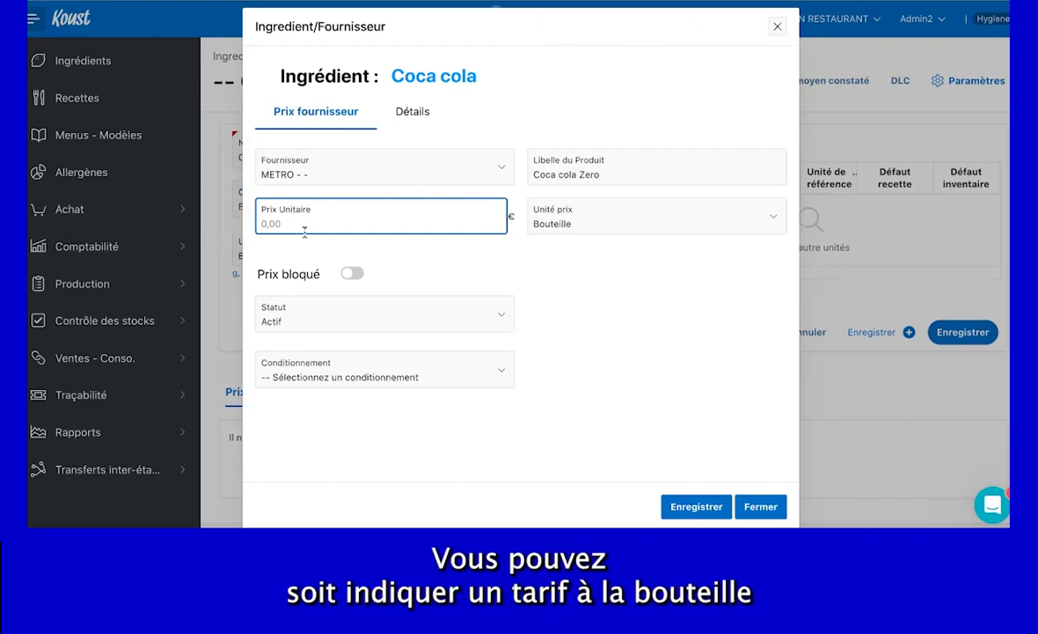
left_click(704, 226)
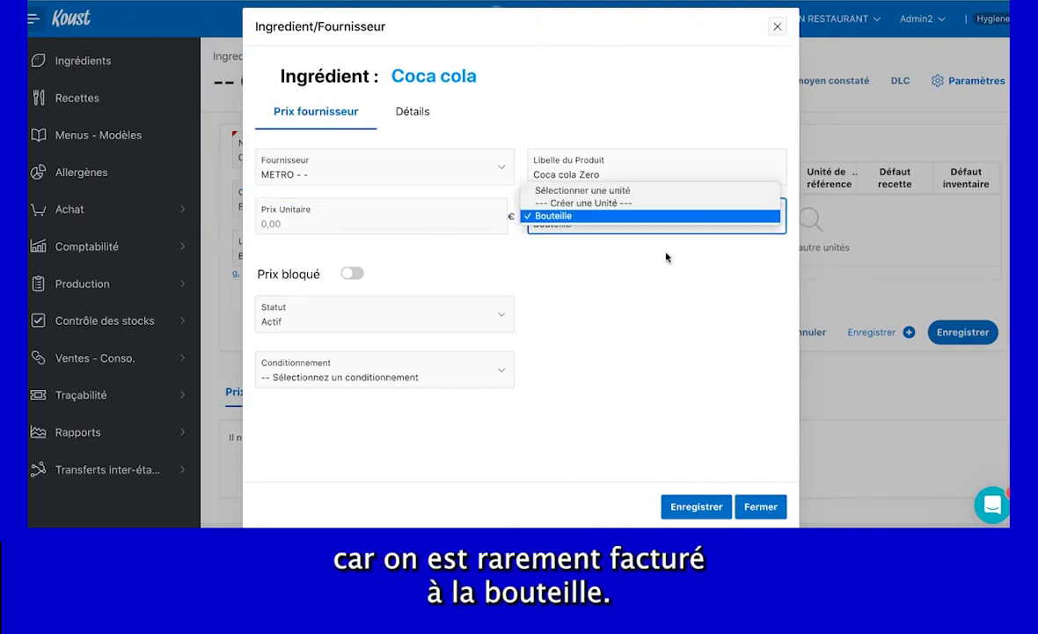
left_click(708, 204)
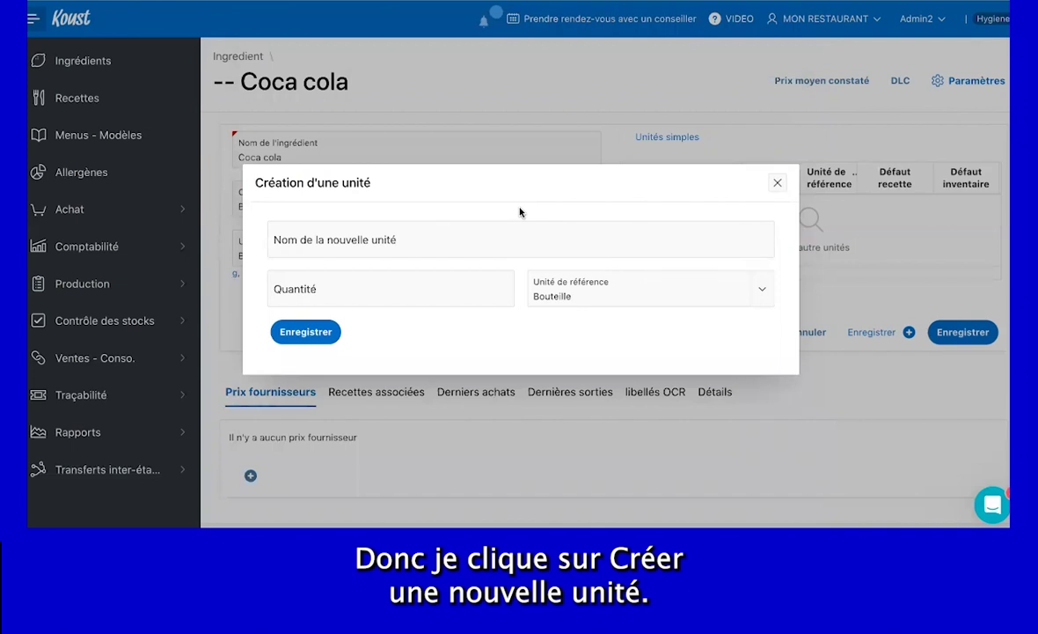
left_click(403, 237)
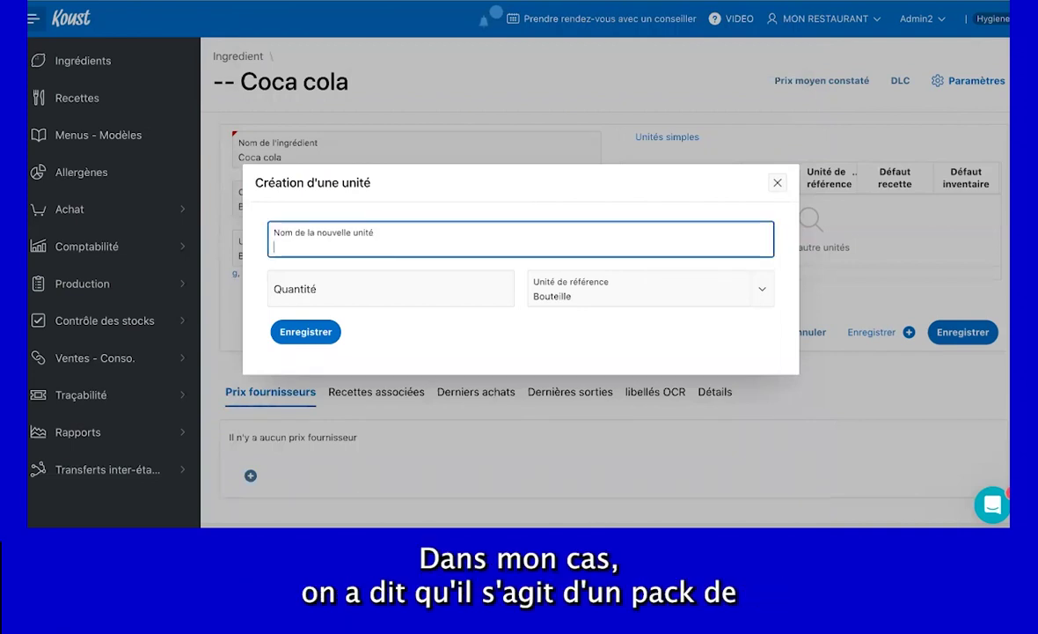
type("Pack")
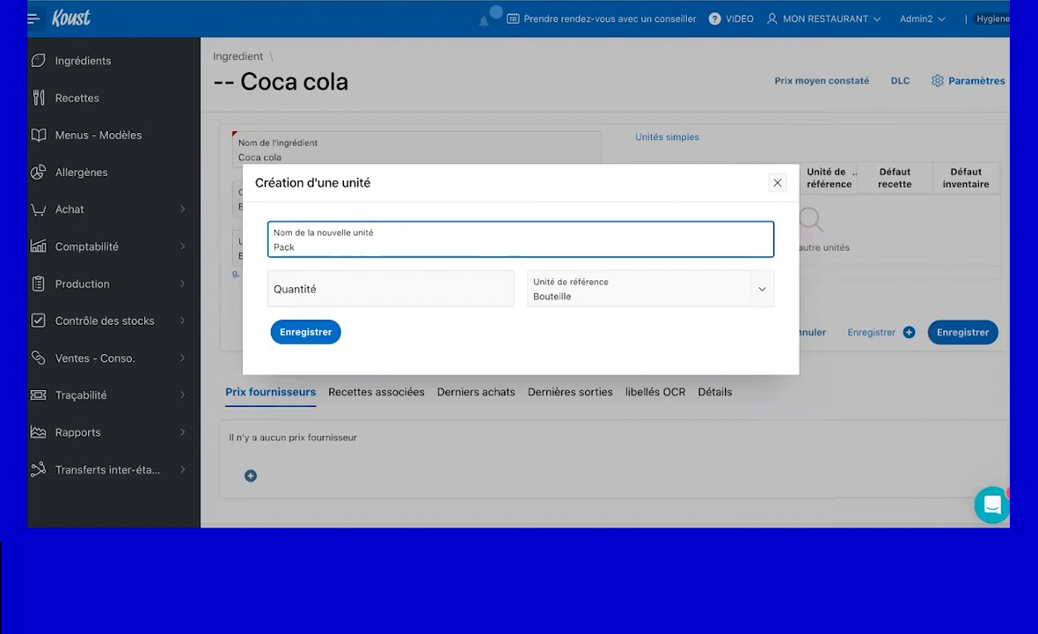
type(" de 24 ")
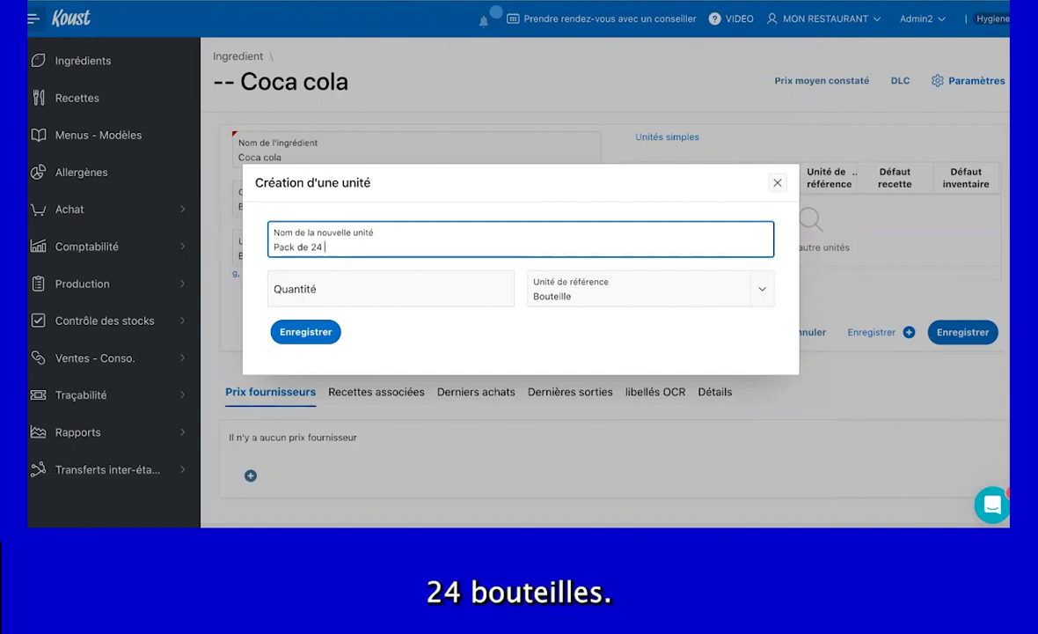
type("Bouteill")
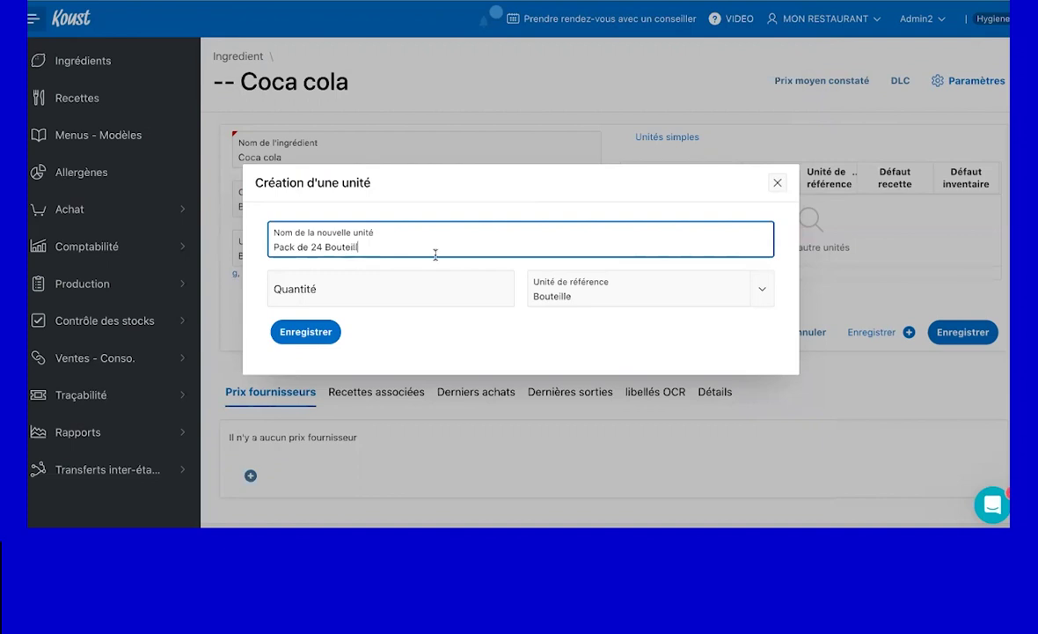
type("es")
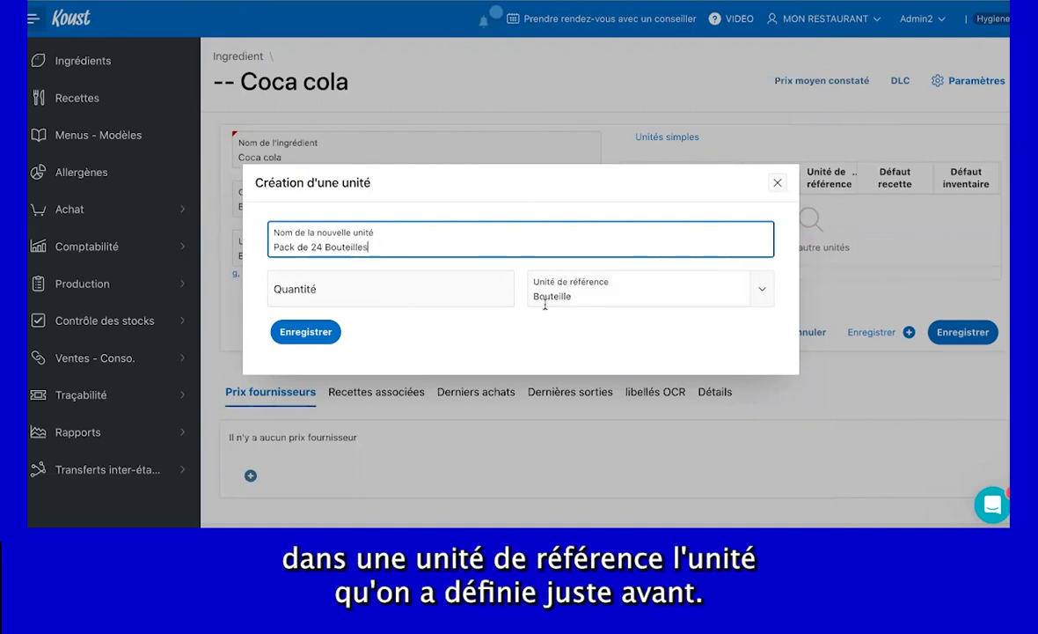
left_click(350, 289)
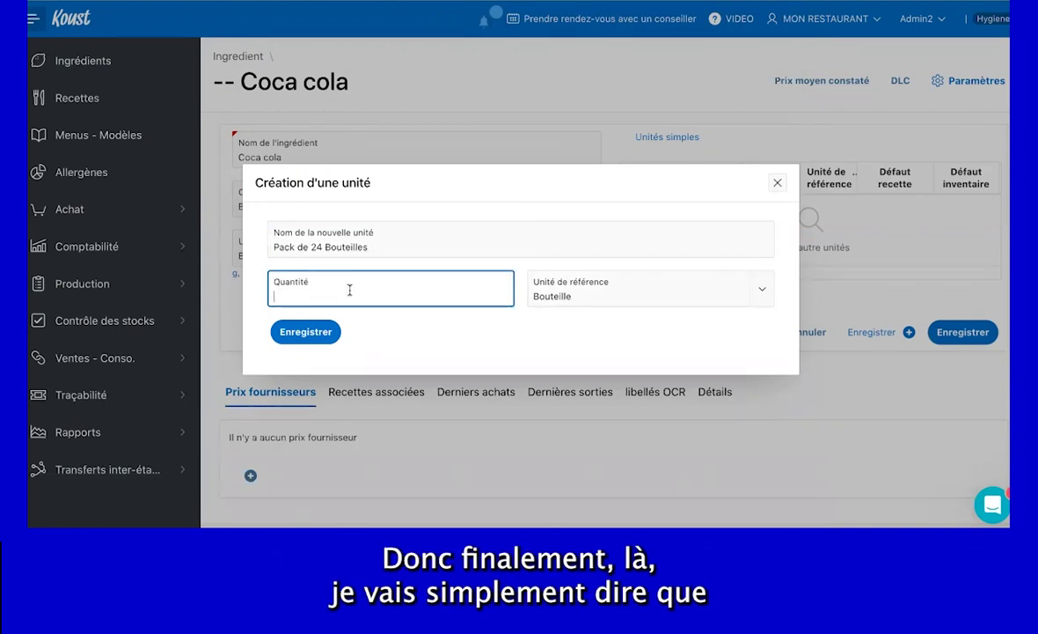
type("24")
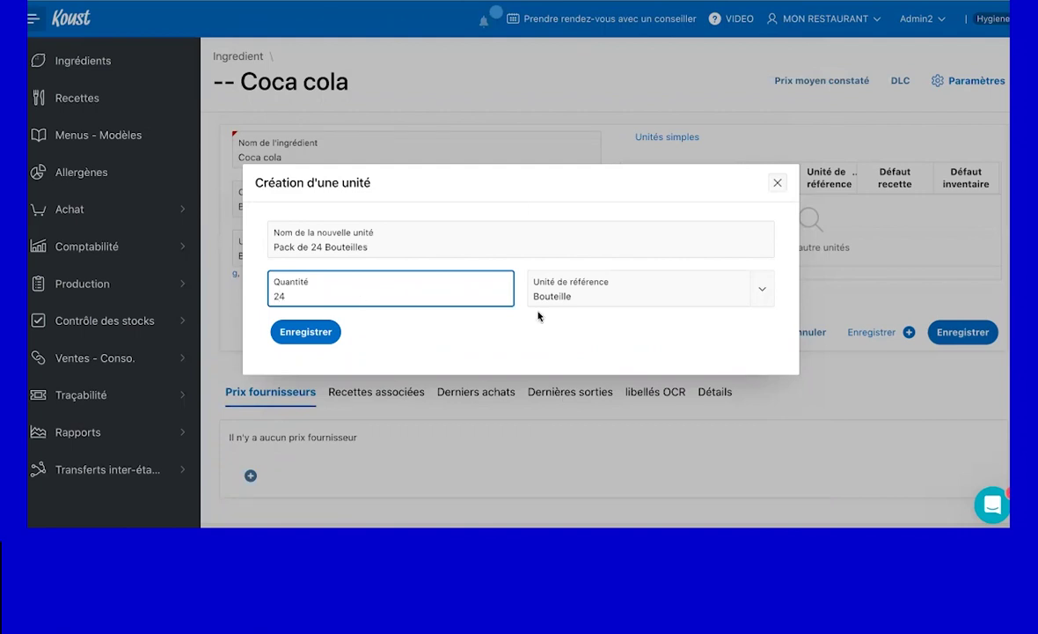
left_click(305, 334)
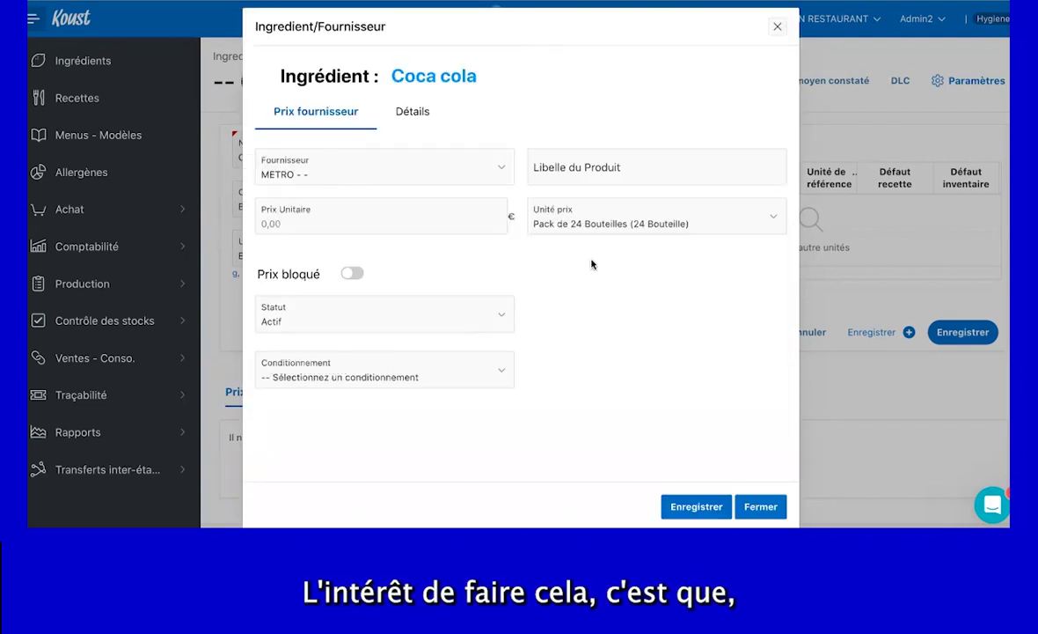
Set METRO's unit price to 11,76 € for the pack of 24 bottles.
left_click(332, 222)
type("11,76")
left_click(685, 246)
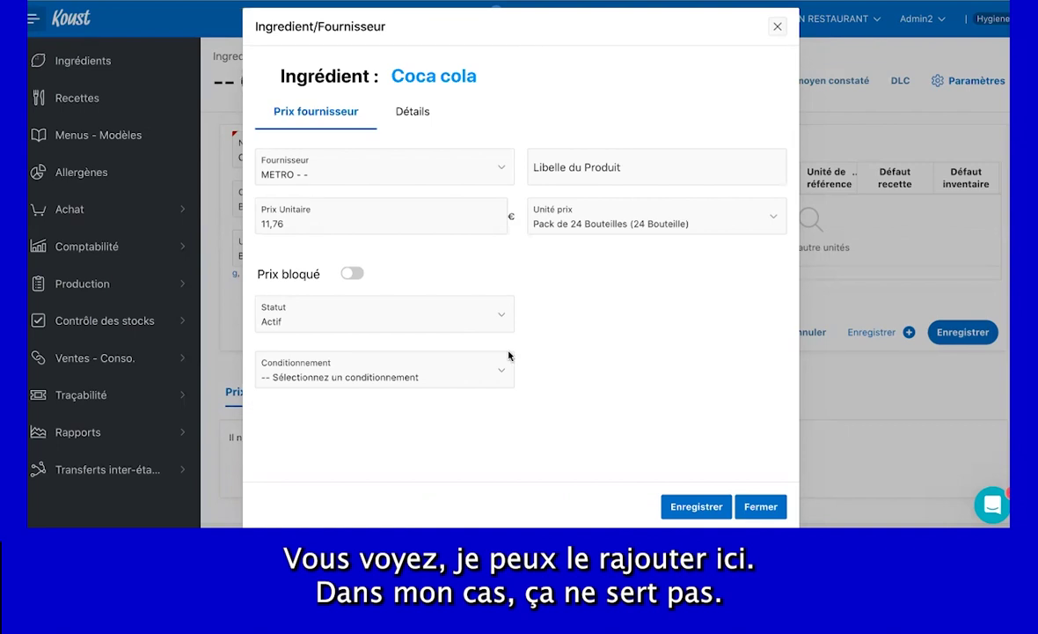
Set METRO's price to 0,56 € per Bouteille and the packaging to Pack de 24 Bouteilles (24 Bouteille).
left_click(596, 229)
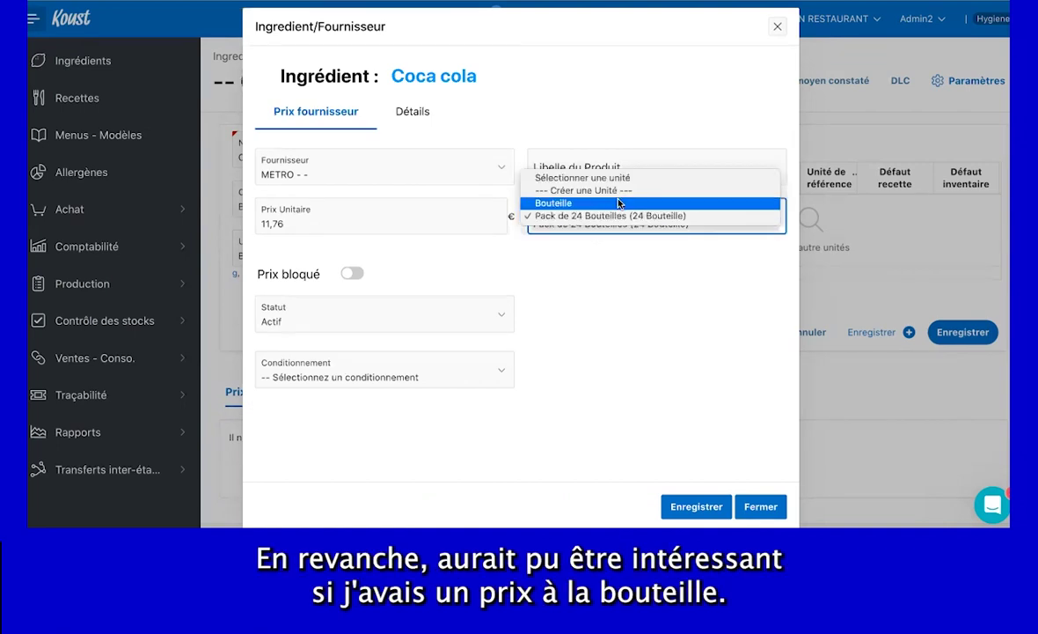
left_click(618, 202)
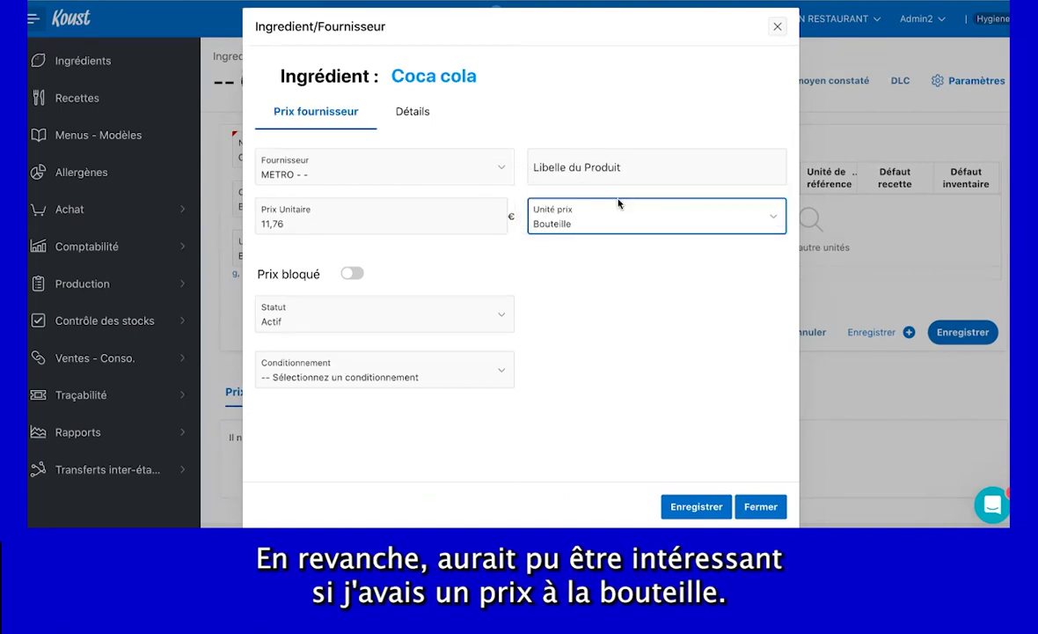
left_click(327, 225)
key("BackSpace")
key("BackSpace")
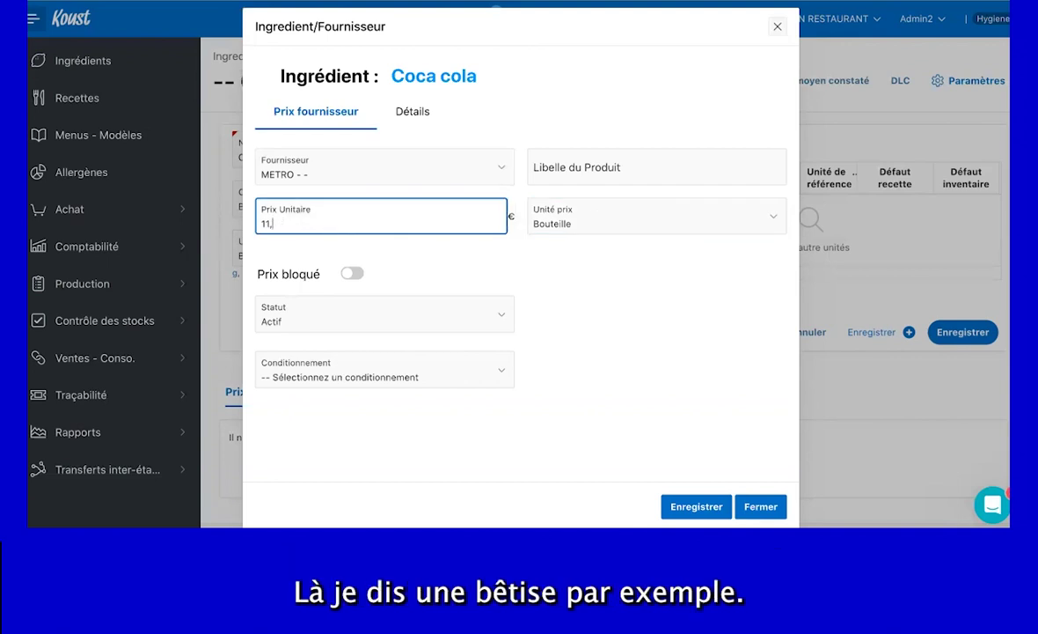
key("BackSpace")
key("BackSpace")
key("BackSpace")
type("0,")
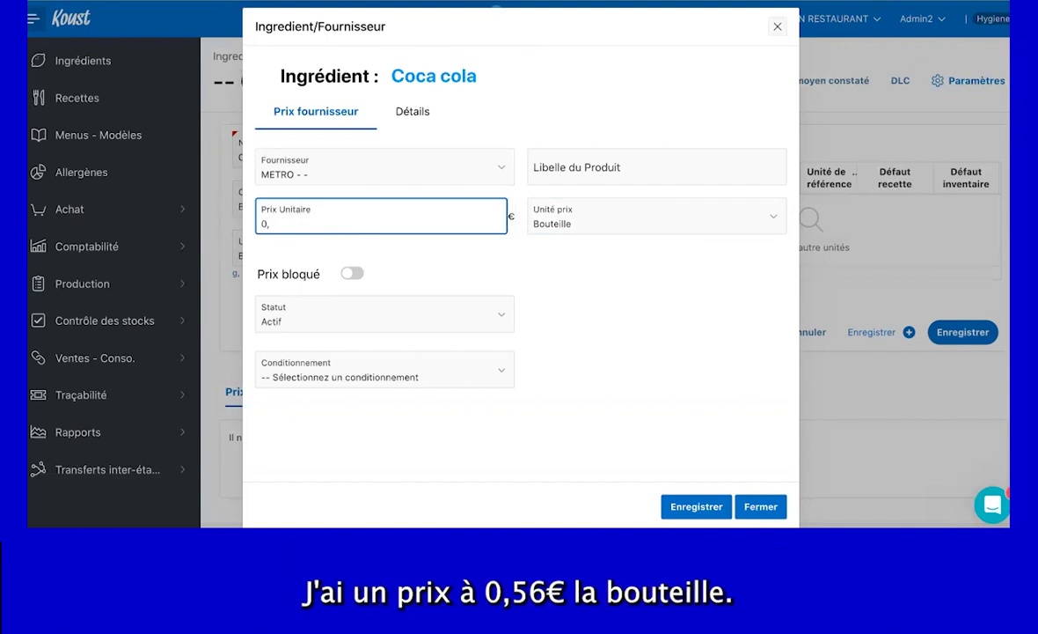
type("56")
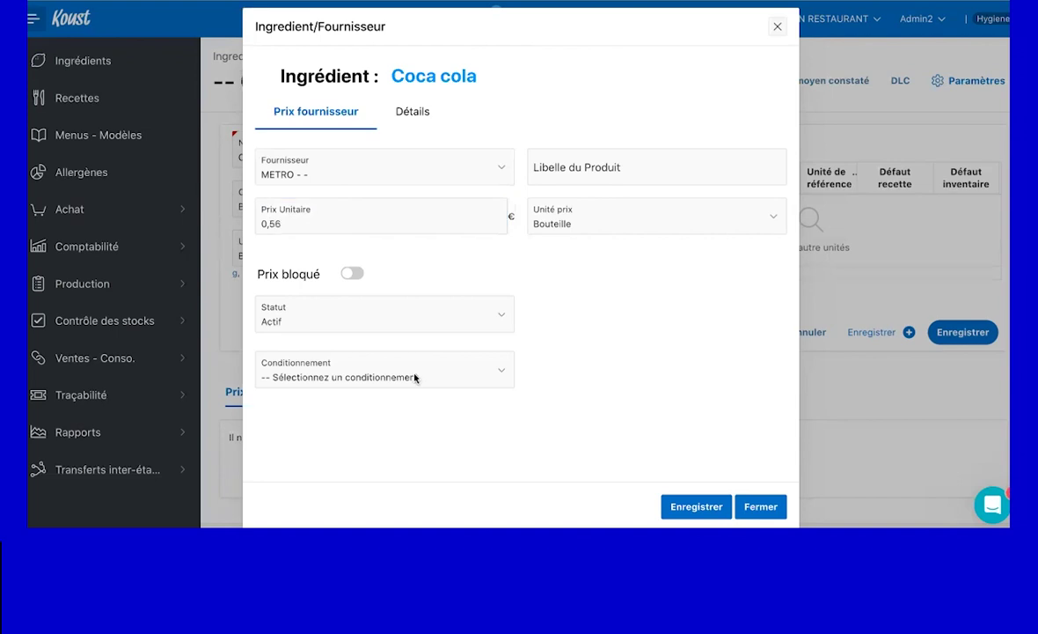
left_click(403, 380)
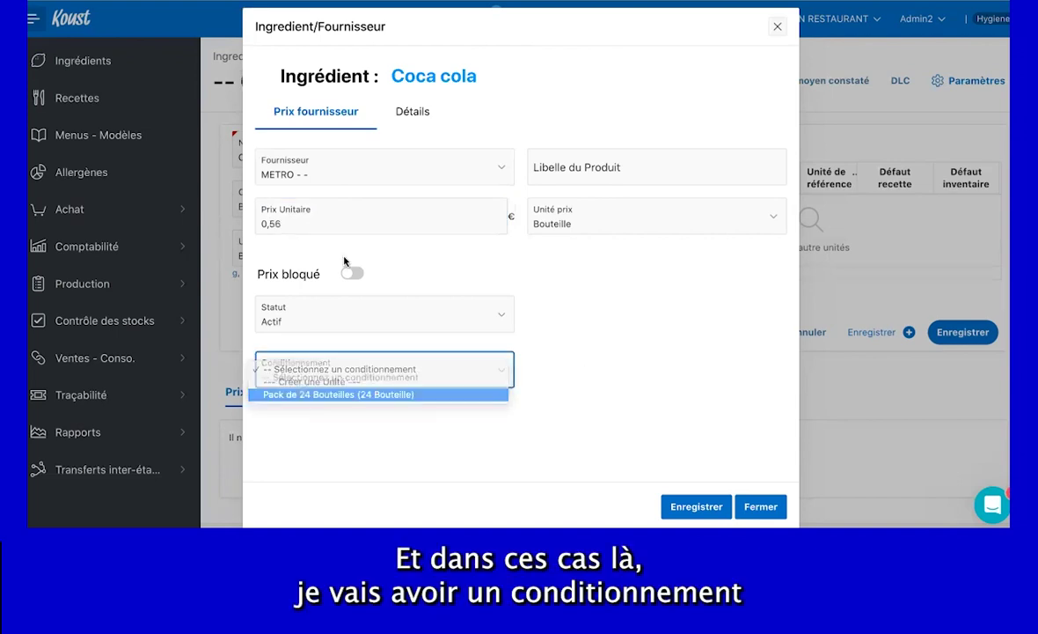
key("Return")
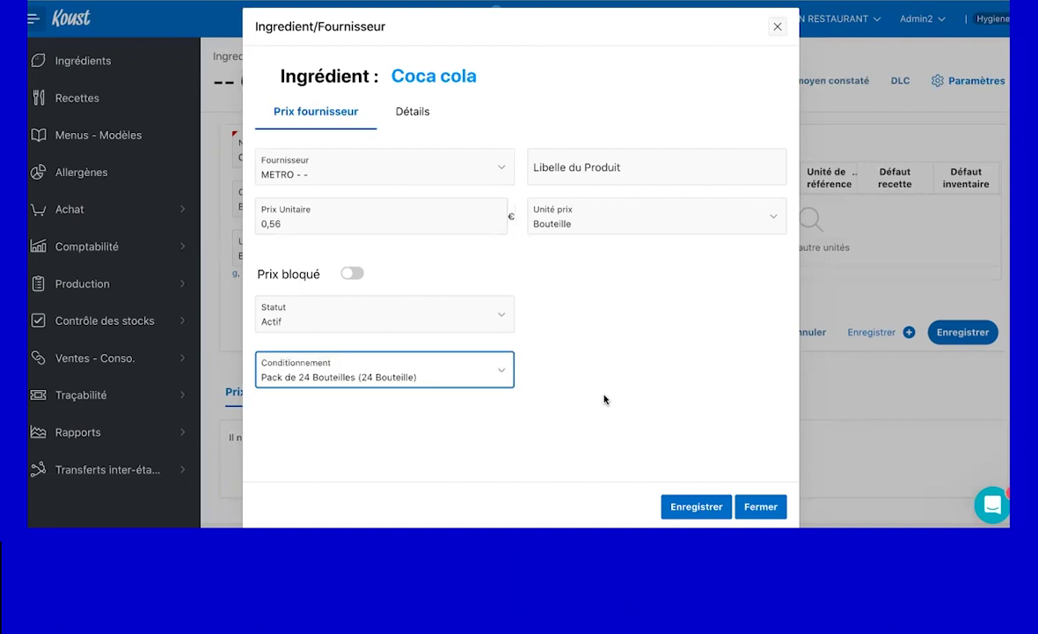
Save METRO's price and create a unit named "Pack de 12 Bouteilles" with a quantity of 12 Bouteille, declining the gram equivalence.
left_click(687, 508)
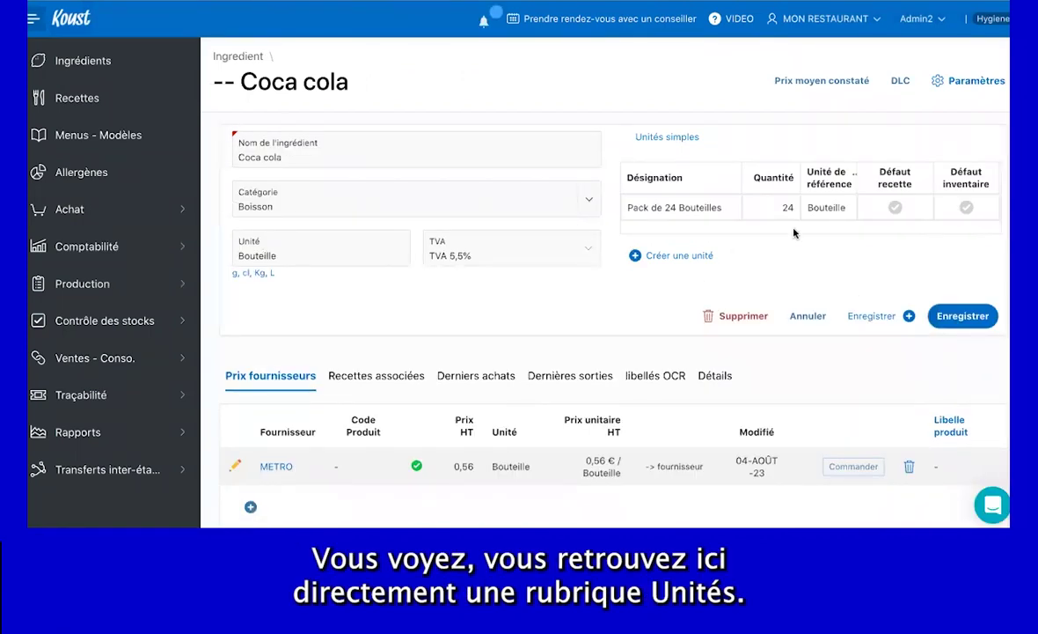
left_click(673, 258)
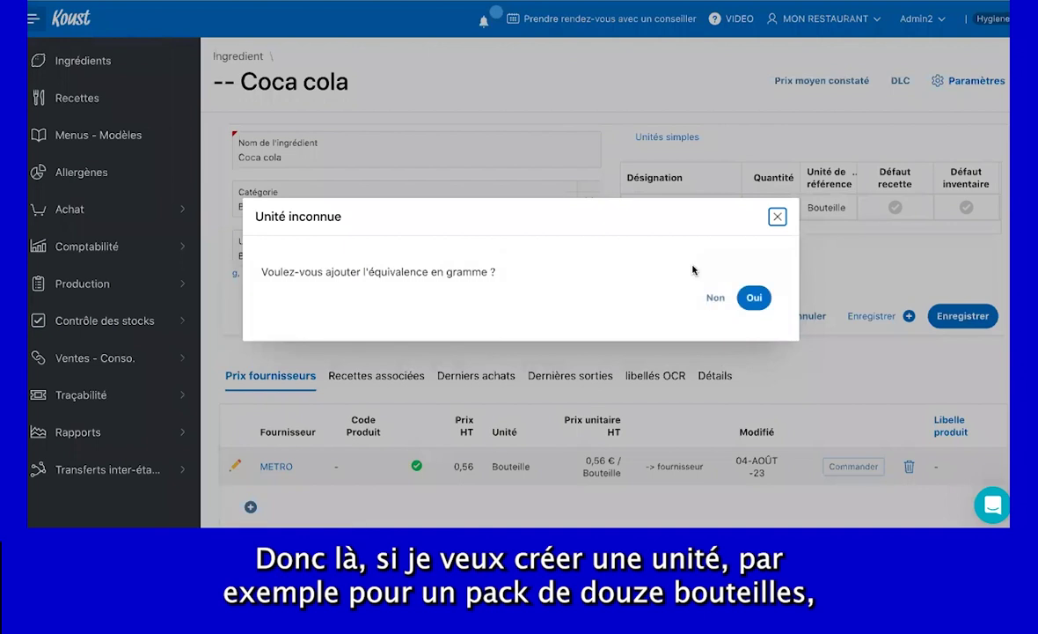
left_click(717, 299)
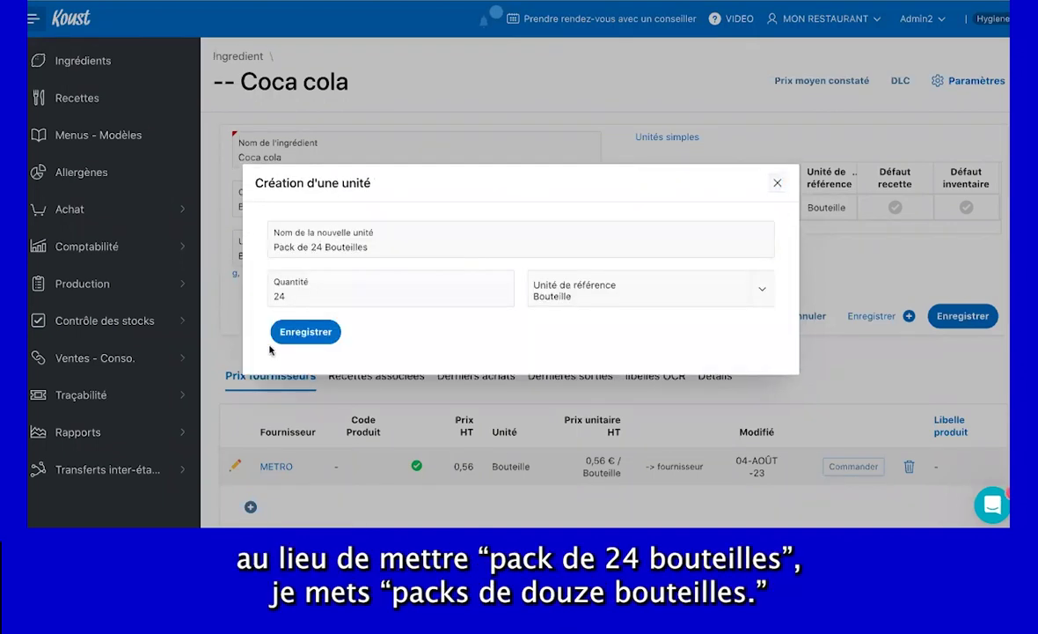
left_click(313, 249)
key("BackSpace")
key("BackSpace")
type("12")
key("Tab")
type("2")
key("BackSpace")
type("12")
left_click(306, 333)
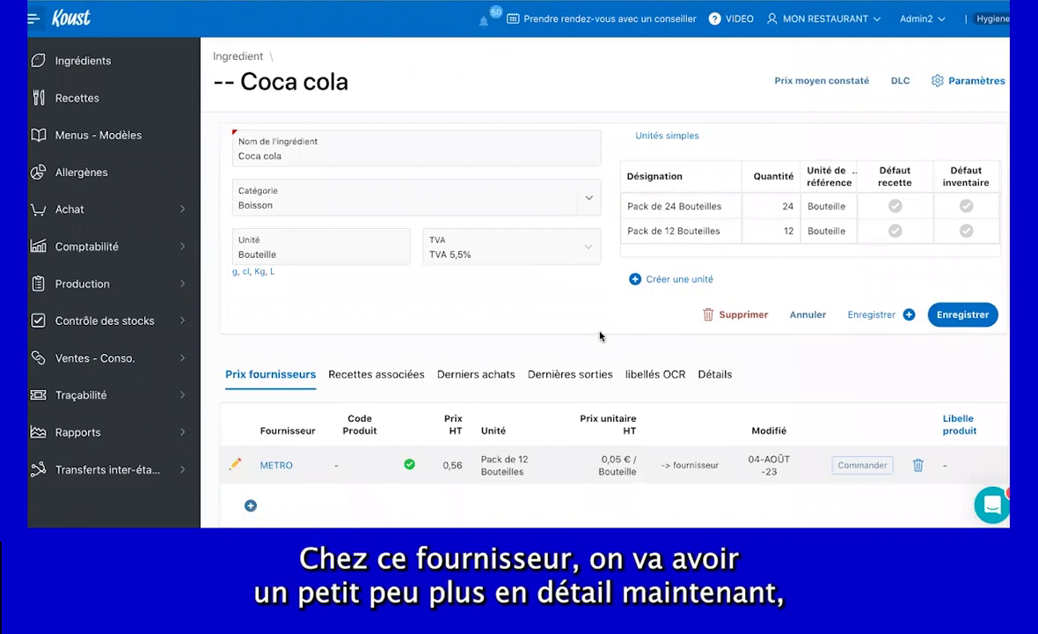
Open the Coca cola ingredient's details and create a new tag named "VEGAN" without an image.
left_click(712, 373)
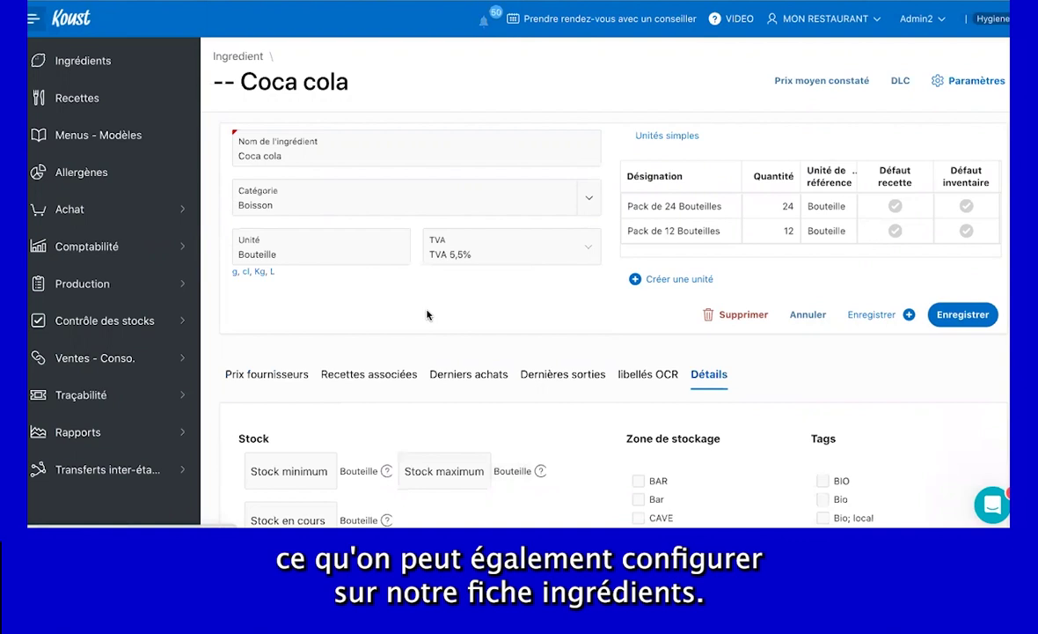
scroll(426, 314, "down", 1)
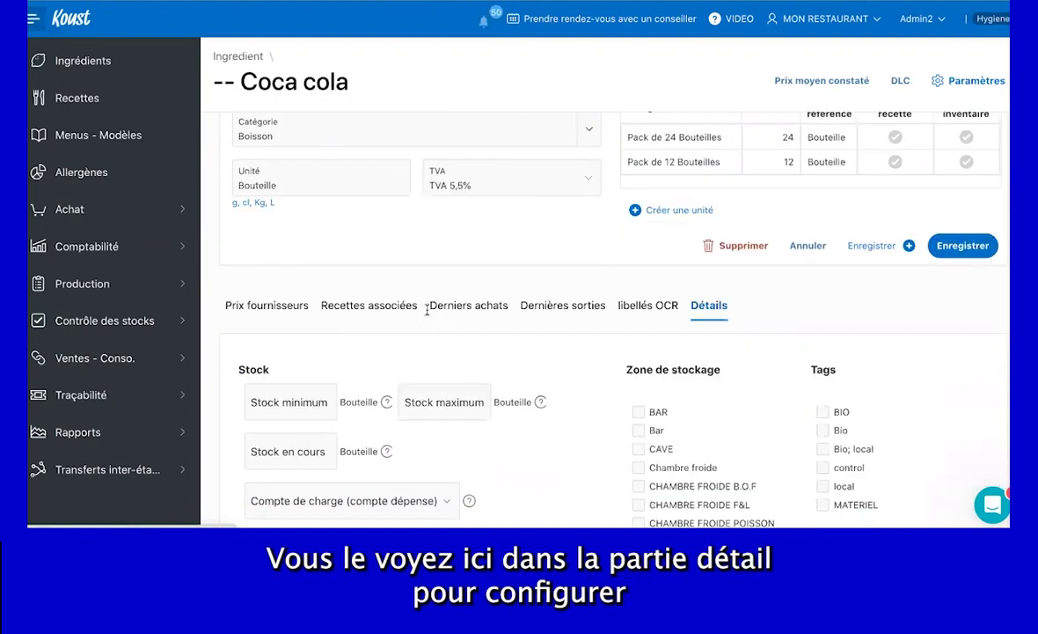
scroll(591, 373, "down", 1)
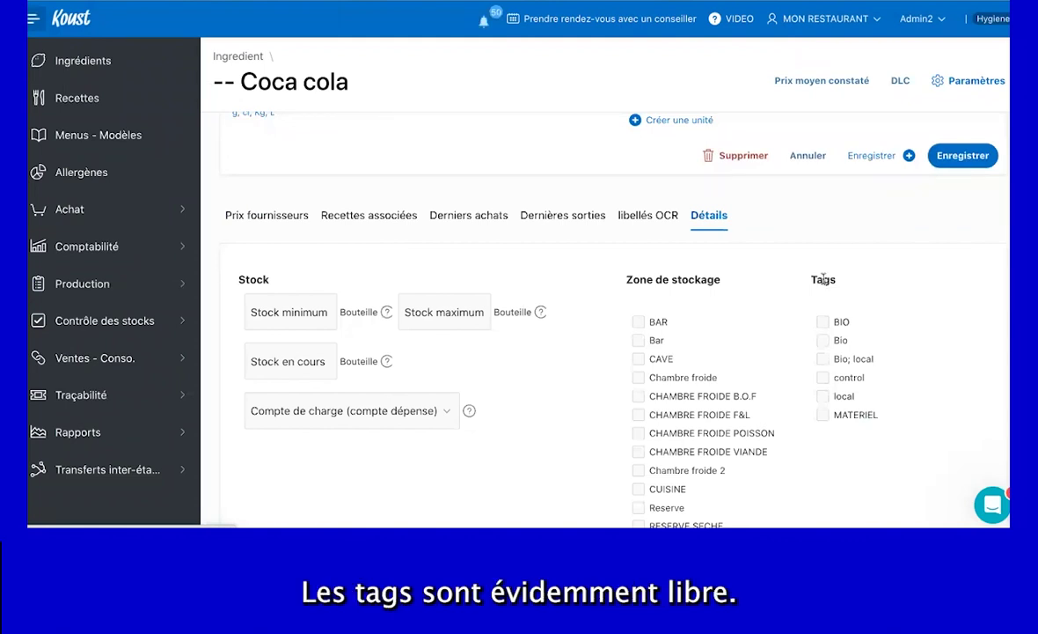
scroll(822, 281, "up", 1)
left_click(992, 80)
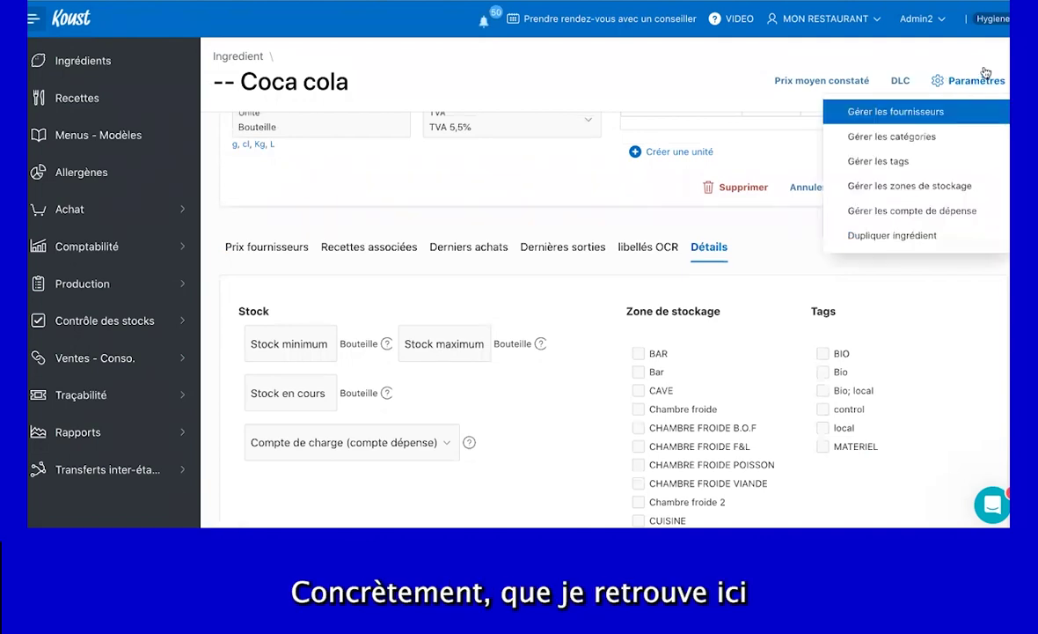
left_click(897, 161)
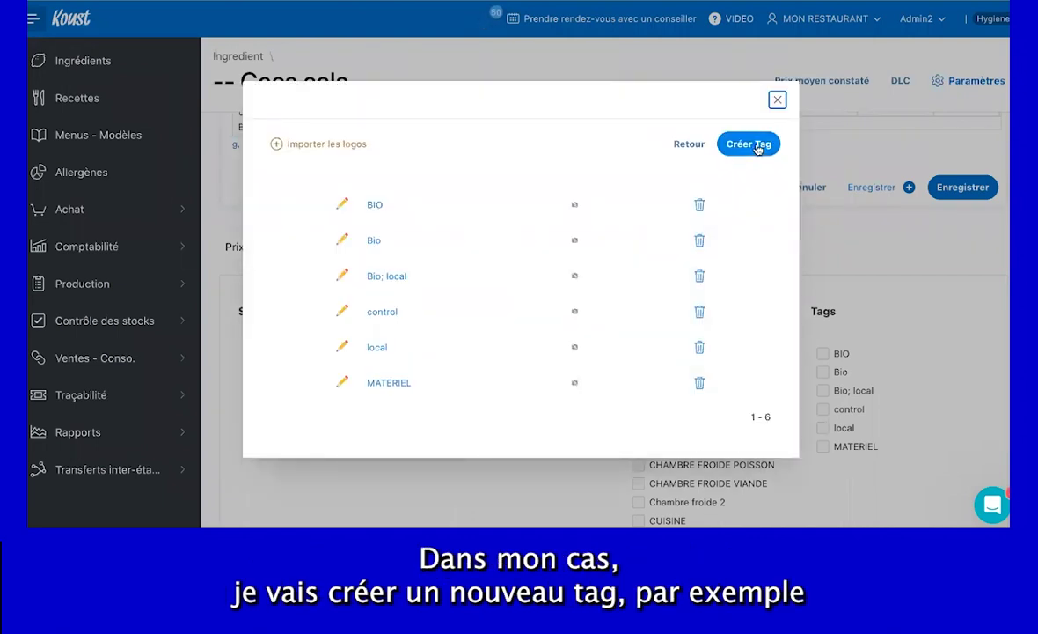
left_click(756, 145)
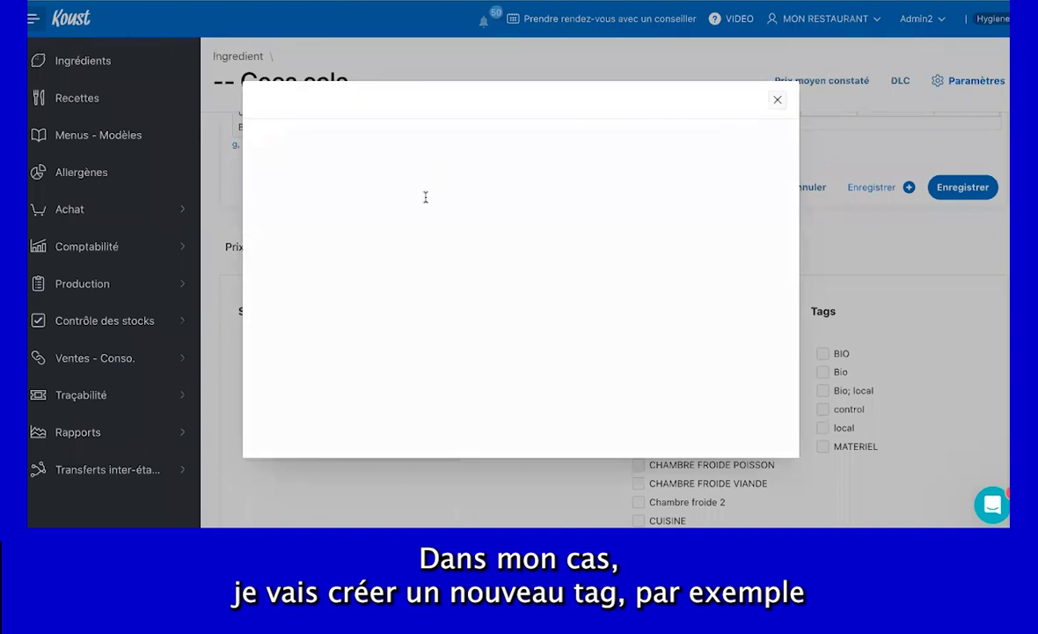
left_click(393, 188)
type("VEGAN")
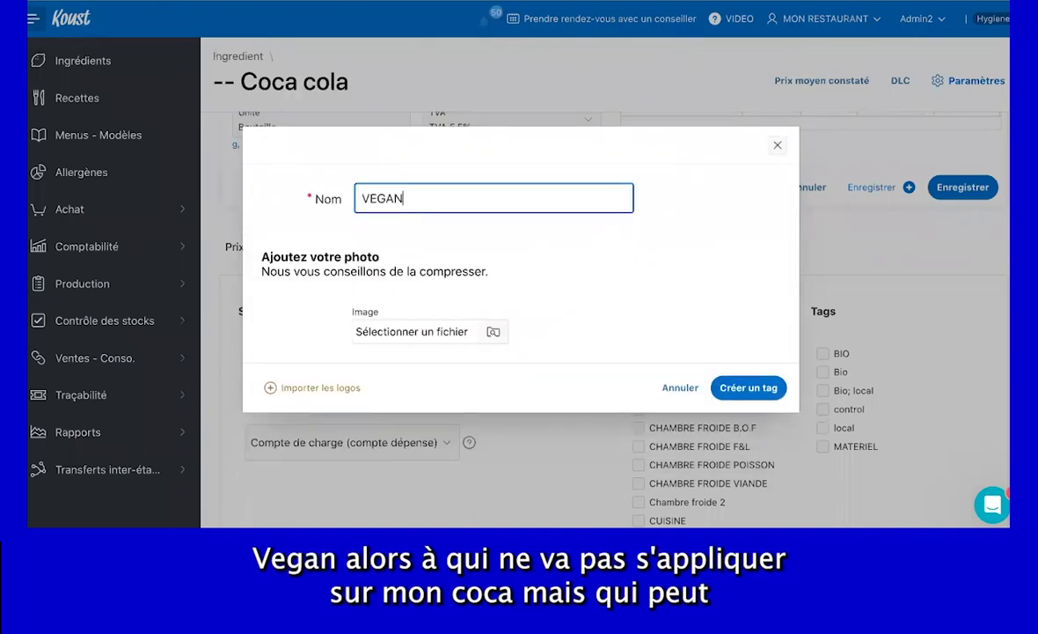
left_click(737, 387)
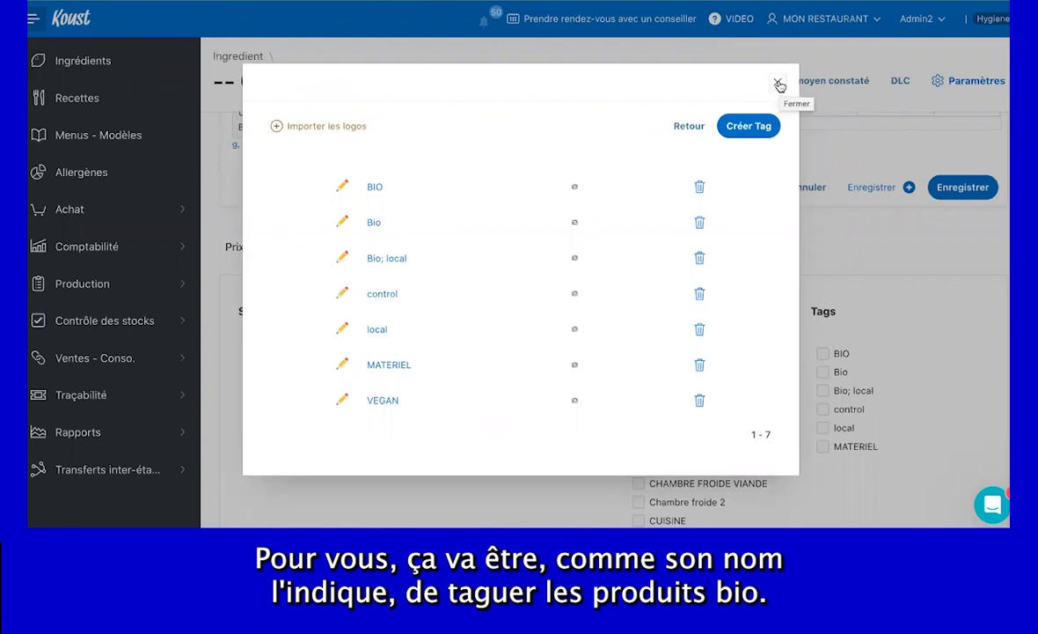
left_click(779, 85)
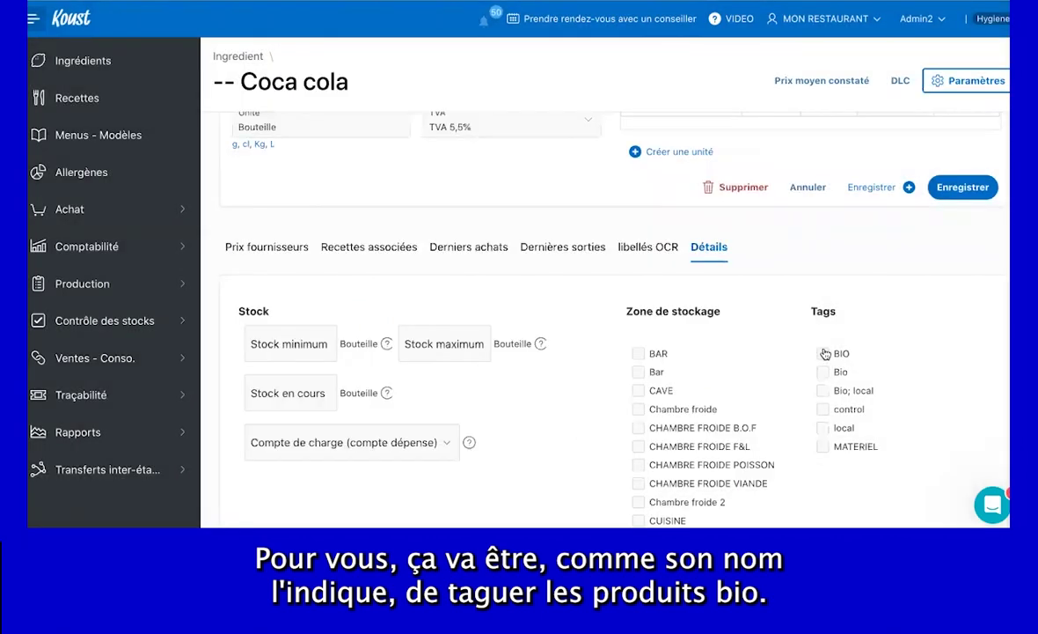
Examine the tags and storage zones available for the ingredient, and where storage zones are managed.
left_click(823, 352)
left_click(885, 260)
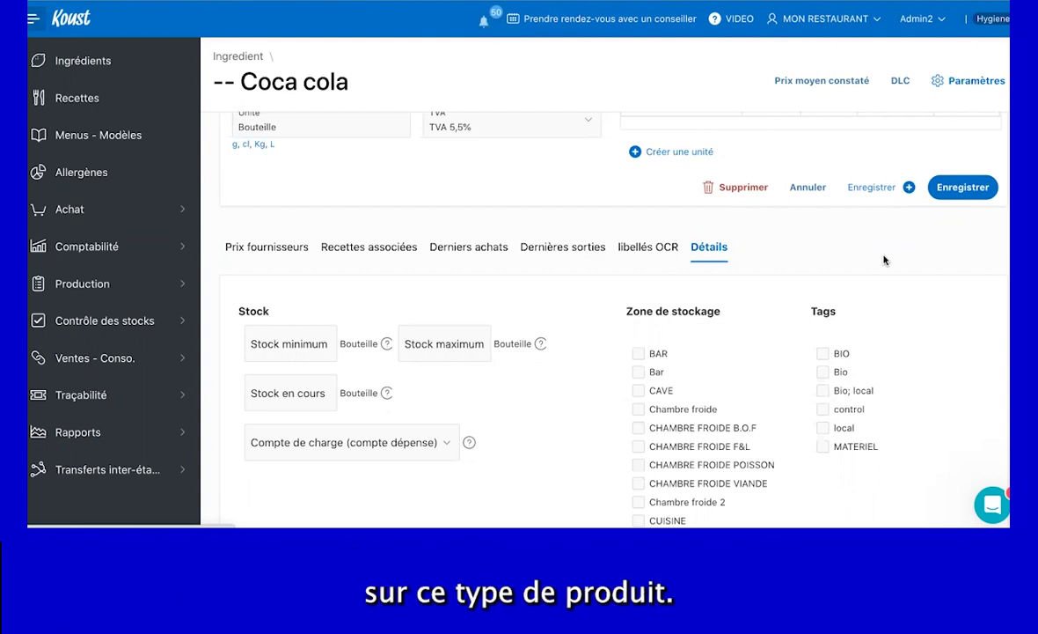
scroll(568, 462, "down", 1)
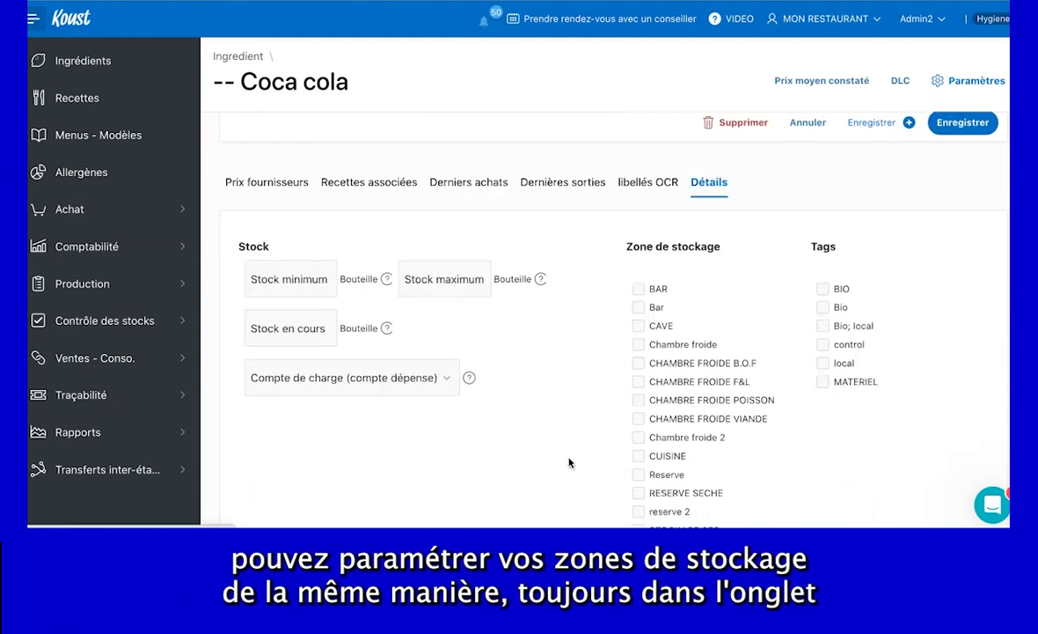
scroll(692, 273, "up", 2)
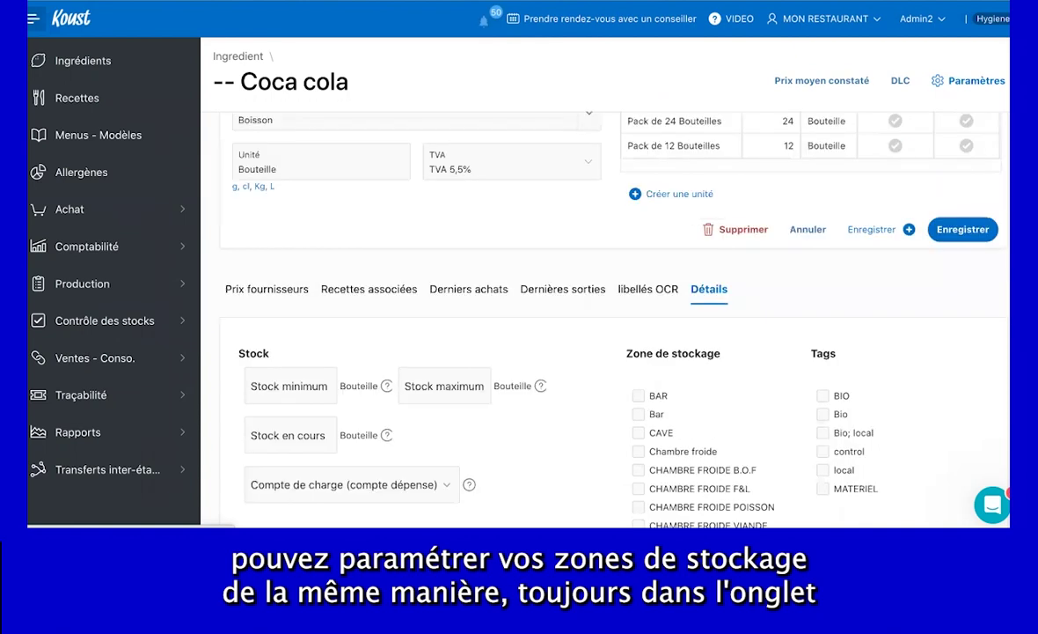
left_click(969, 81)
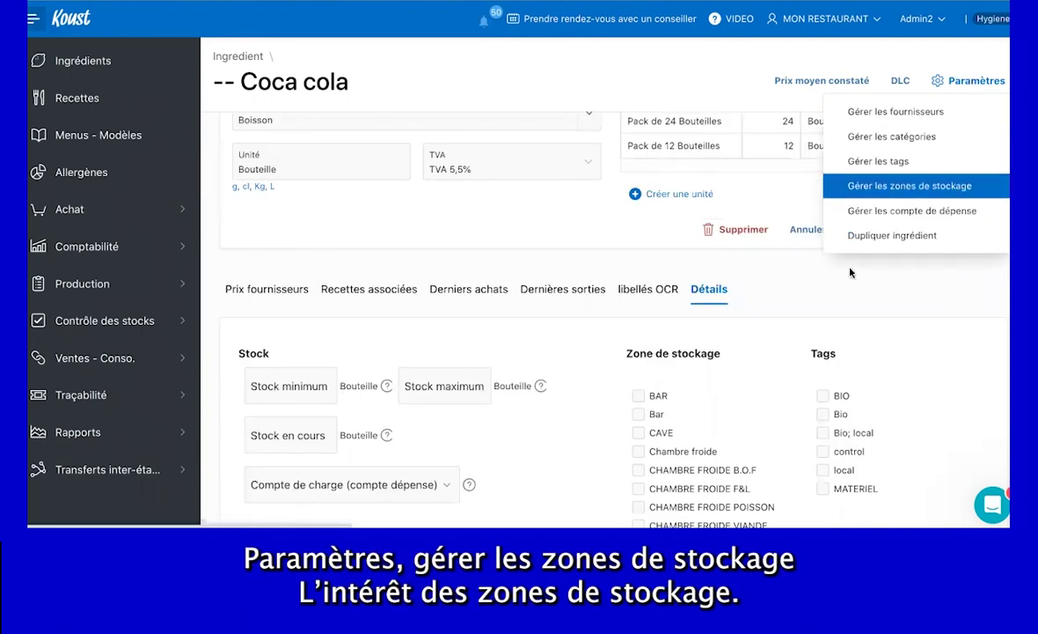
scroll(642, 426, "down", 3)
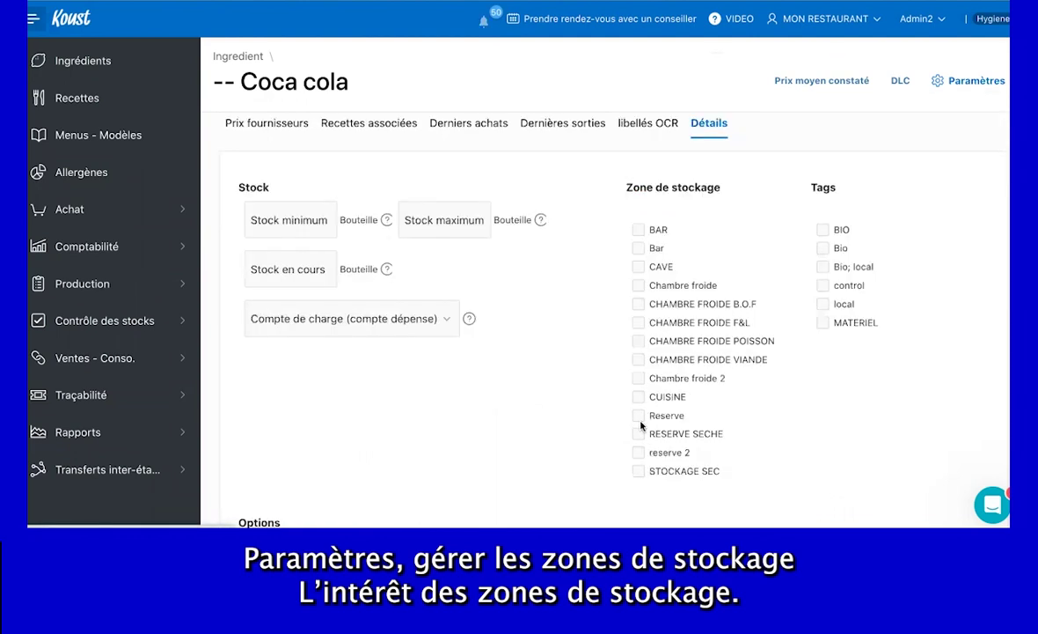
scroll(554, 361, "down", 1)
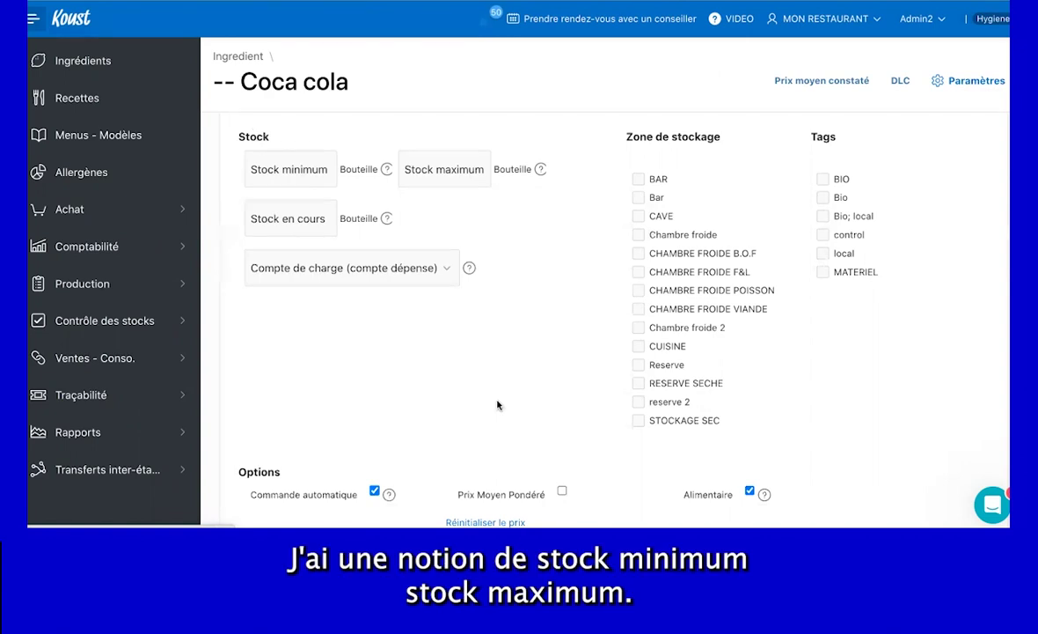
Set the ingredient's minimum stock to 50 Bouteille.
scroll(498, 404, "up", 1)
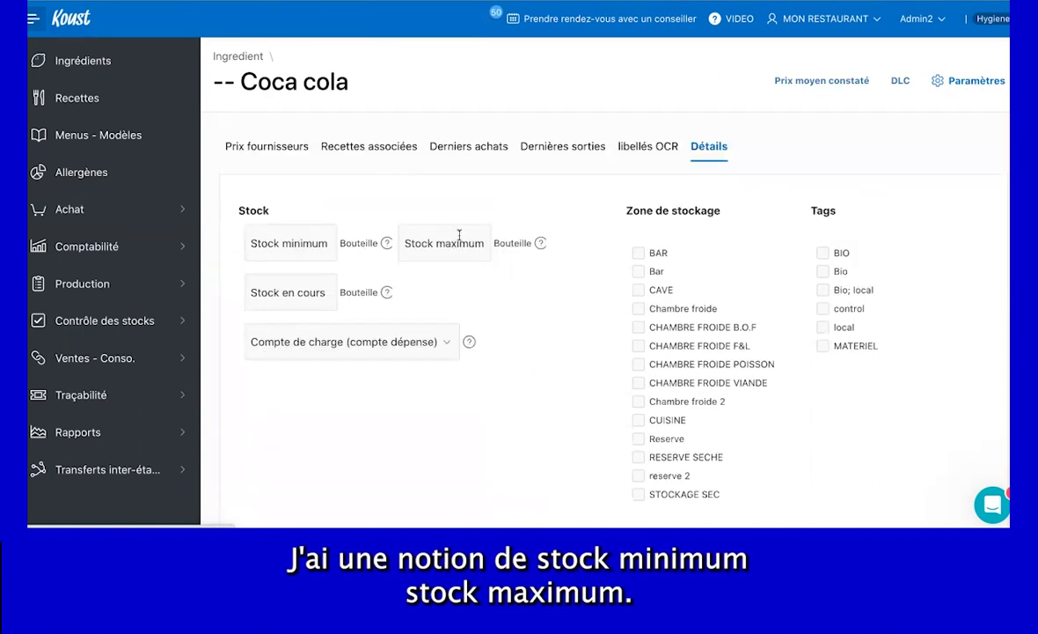
left_click(273, 242)
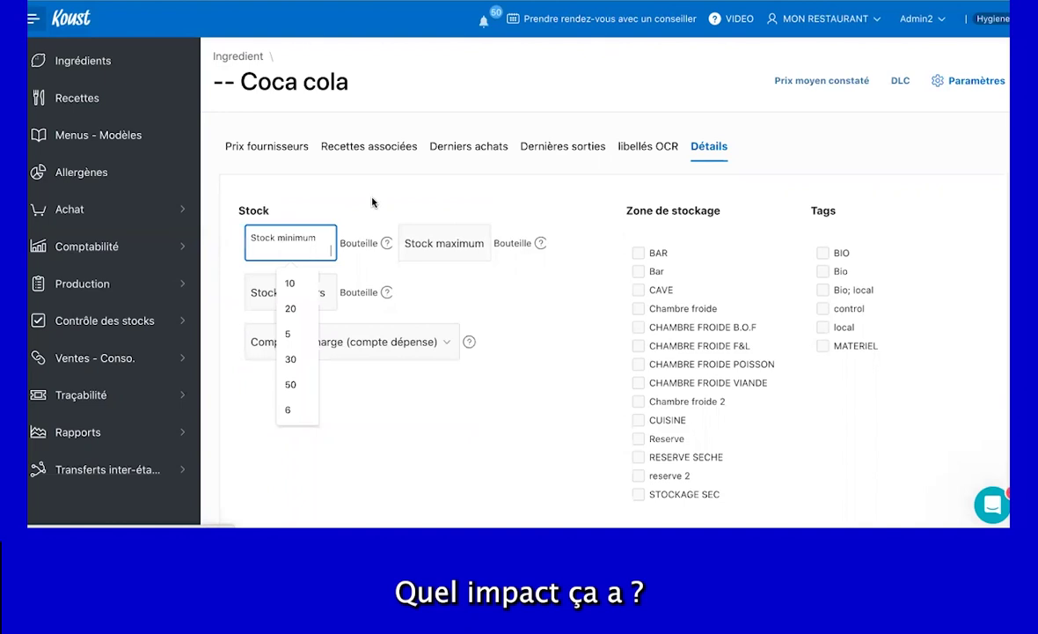
left_click(372, 203)
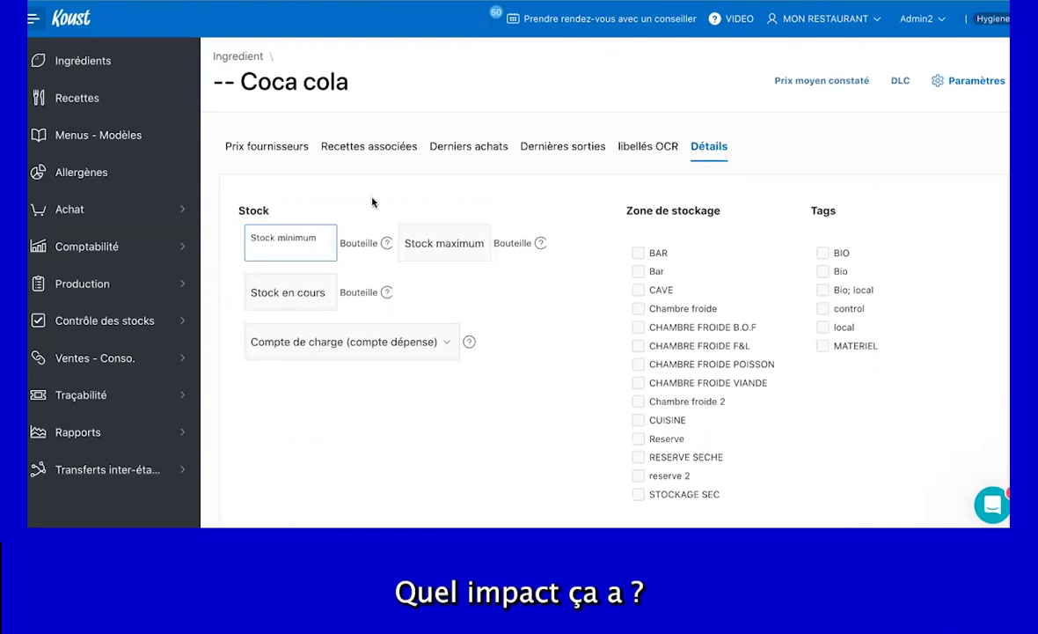
left_click(291, 240)
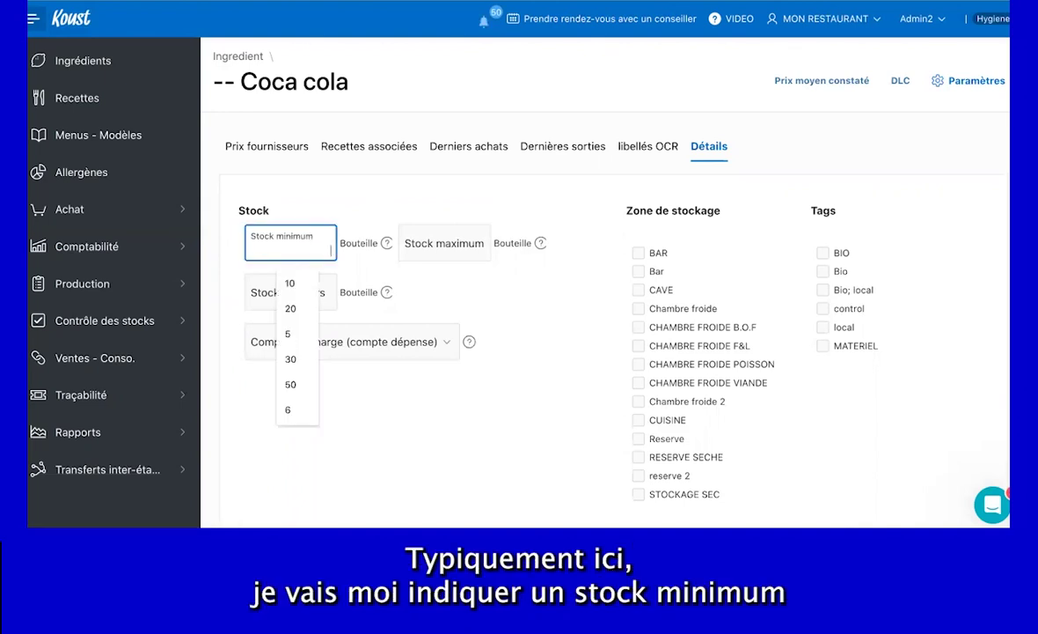
type("50")
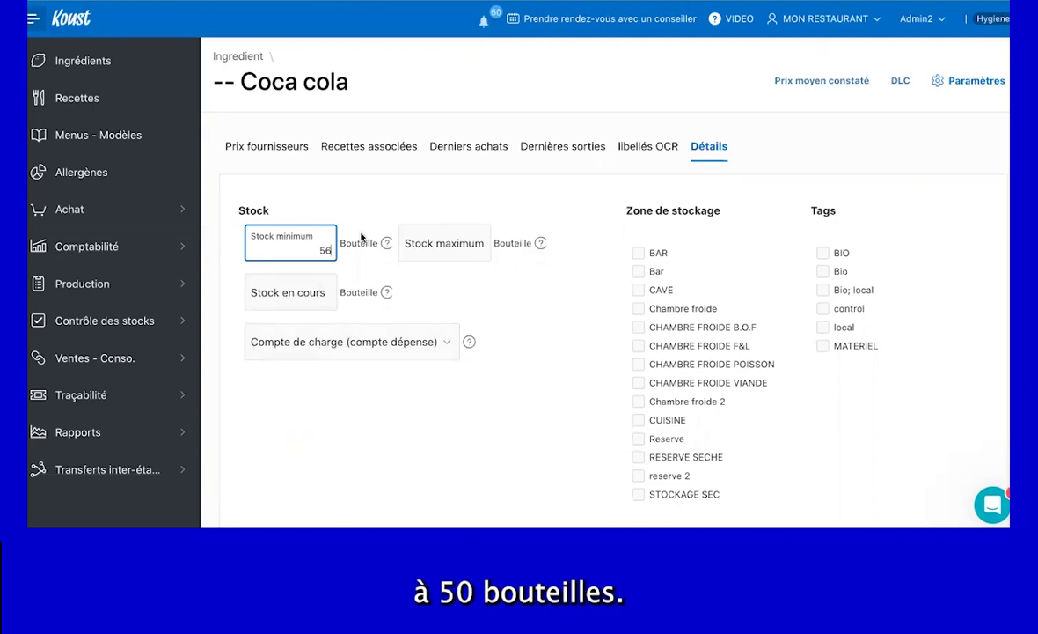
left_click(396, 203)
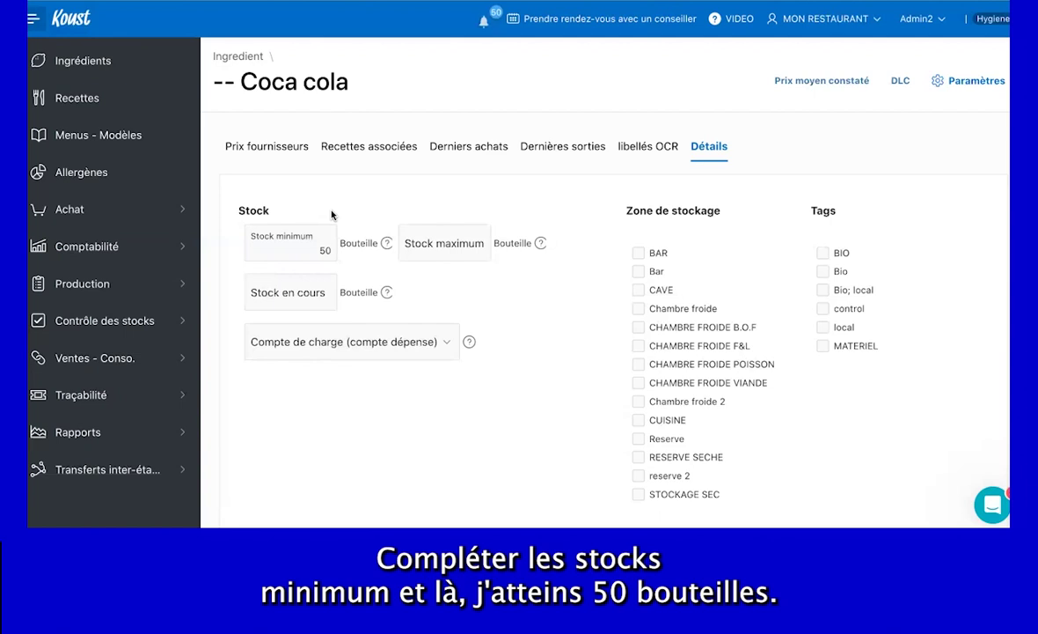
Set the ingredient's minimum stock to 10 Bouteille and its maximum stock to 100 Bouteille.
left_click(299, 233)
key("BackSpace")
key("BackSpace")
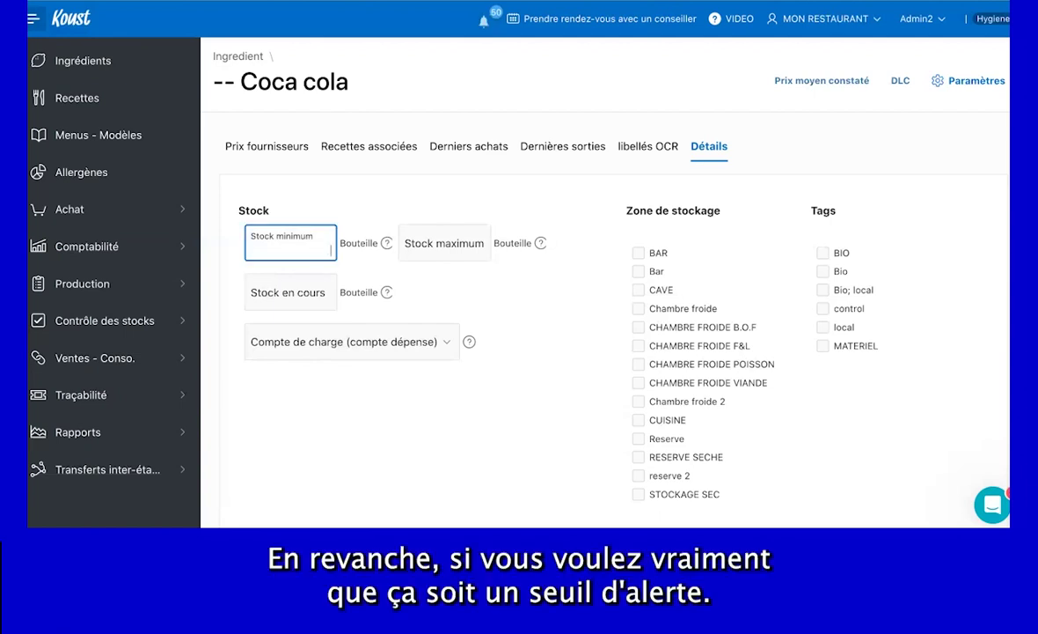
type("10")
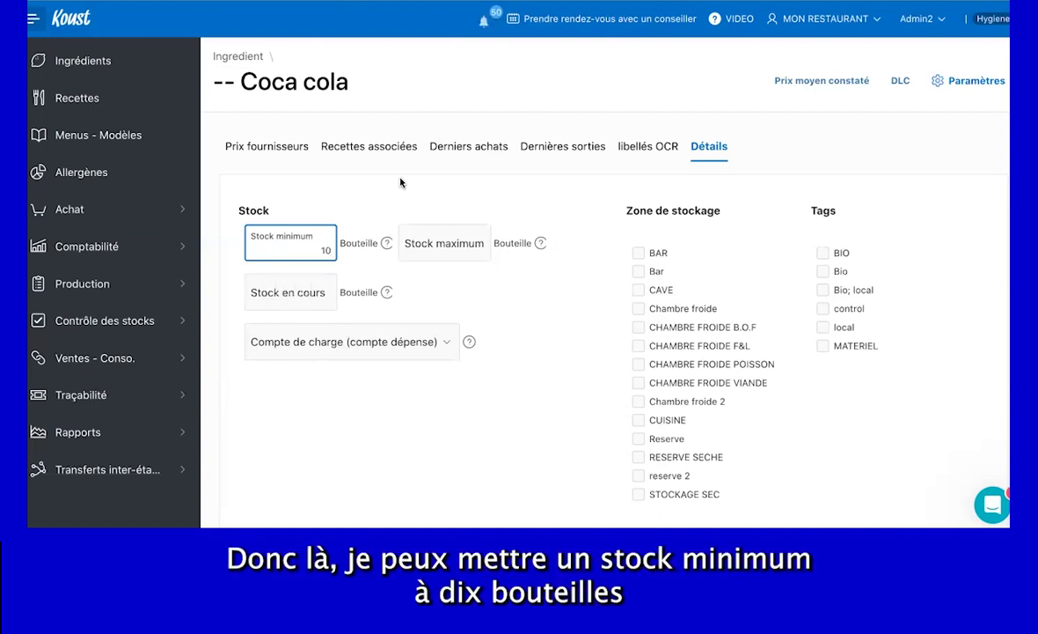
left_click(412, 232)
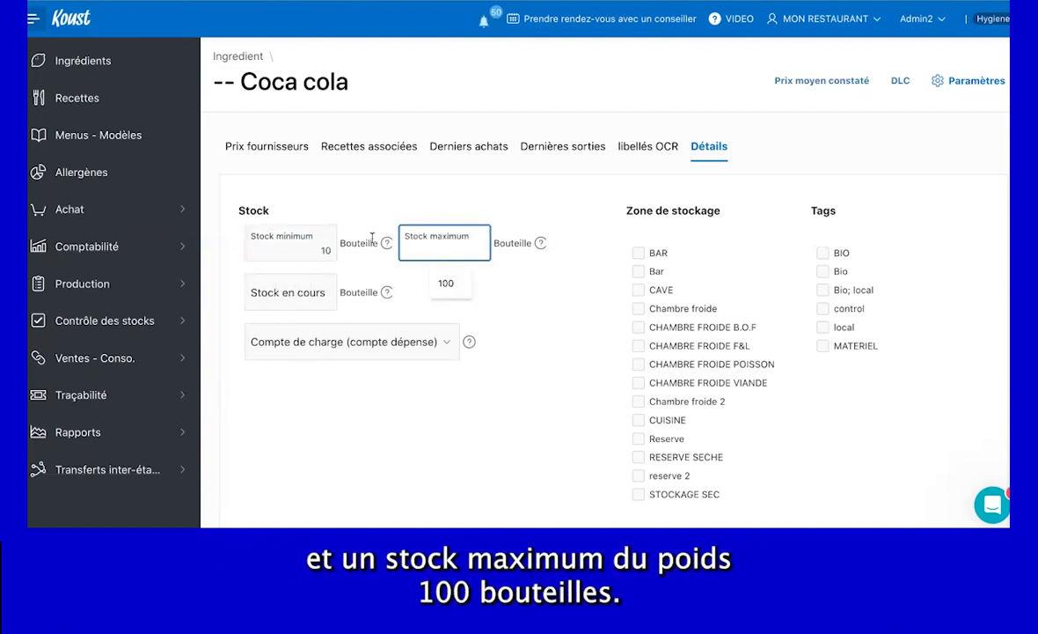
type("100")
left_click(493, 199)
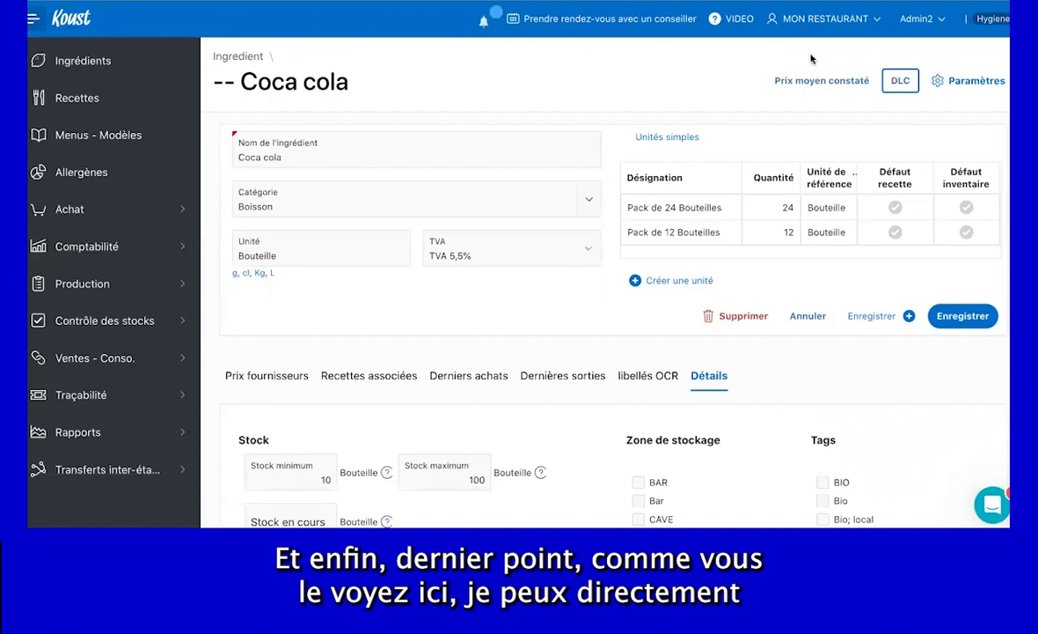
Generate a DLC label for Coca cola with 70 DLC days, check its opening date and user name, and close it.
left_click(899, 84)
left_click(501, 230)
left_click(434, 283)
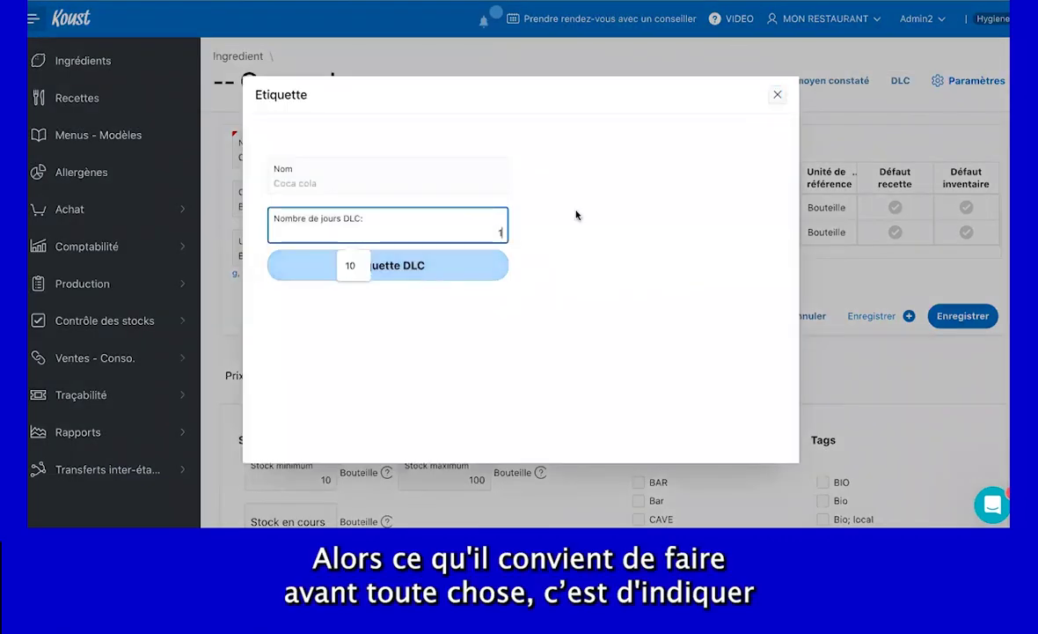
key("BackSpace")
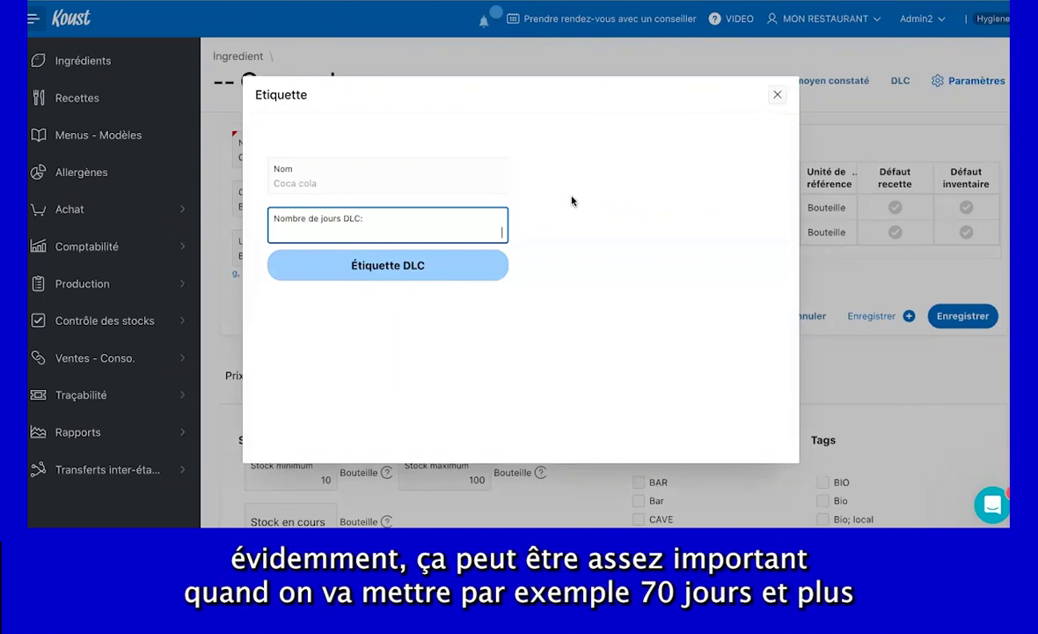
type("70")
left_click(444, 267)
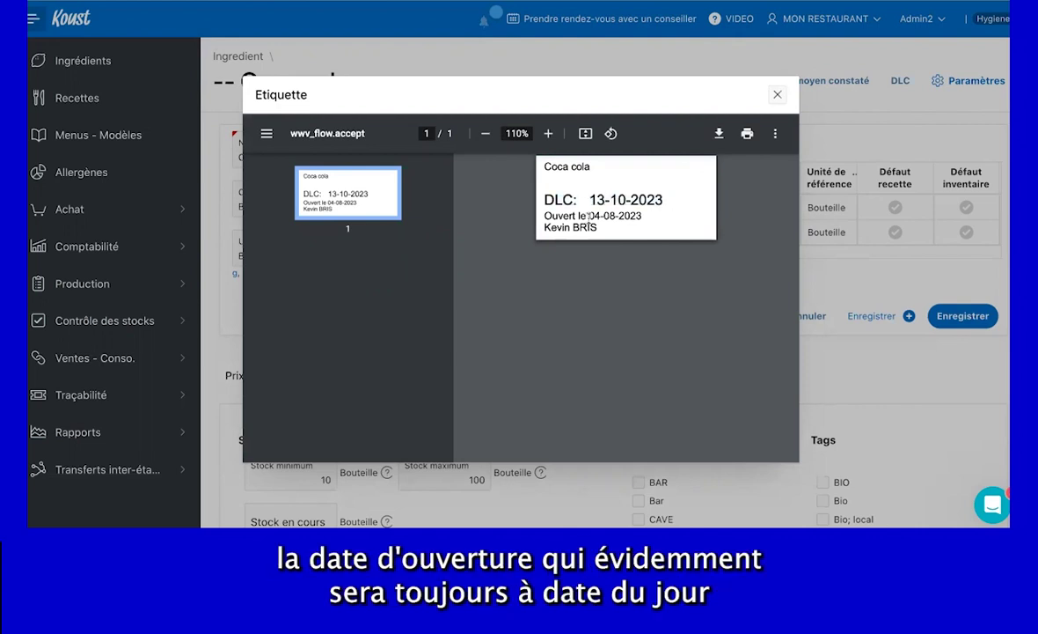
left_click_drag(670, 218, 642, 220)
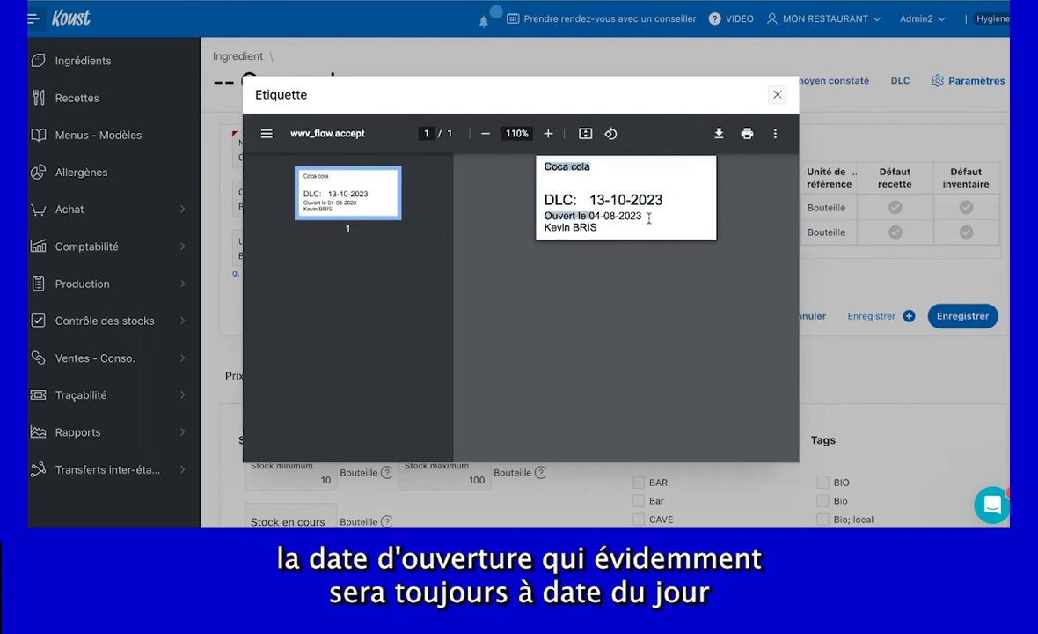
left_click(650, 215)
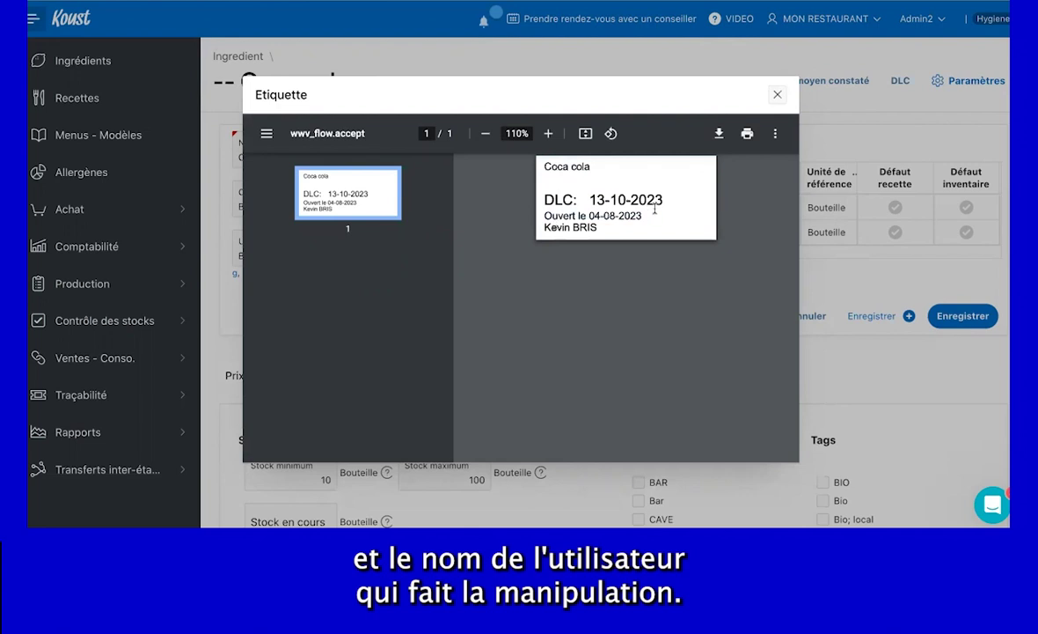
triple_click(654, 208)
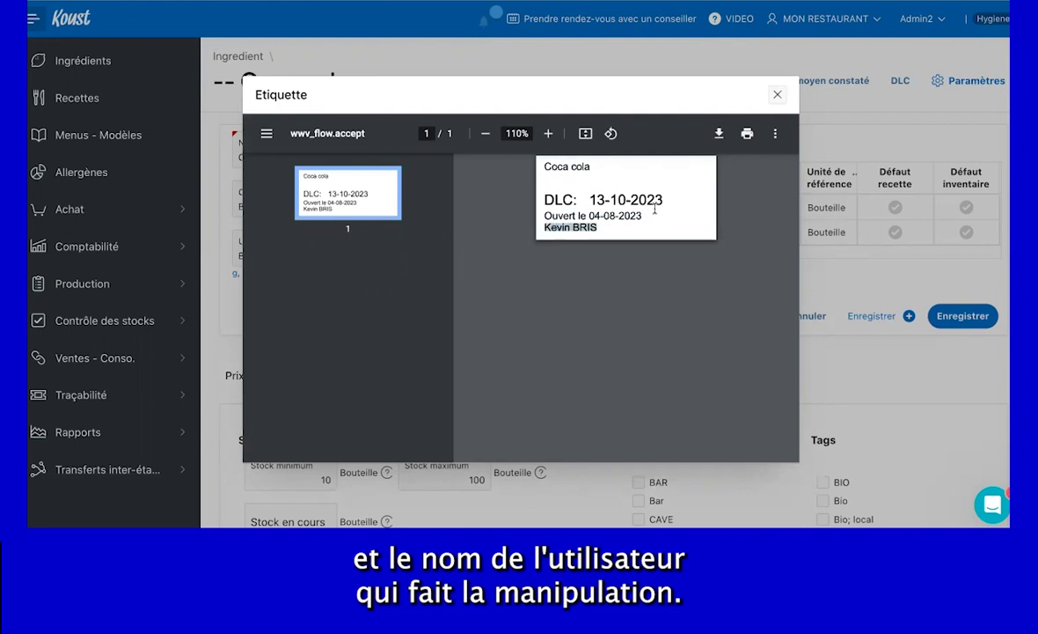
left_click(777, 95)
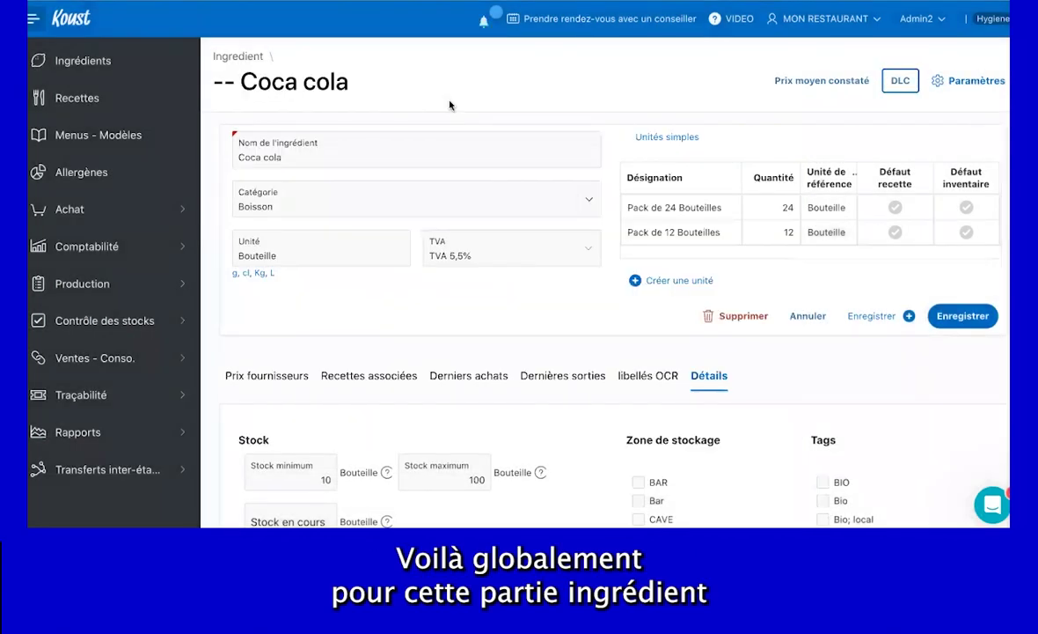